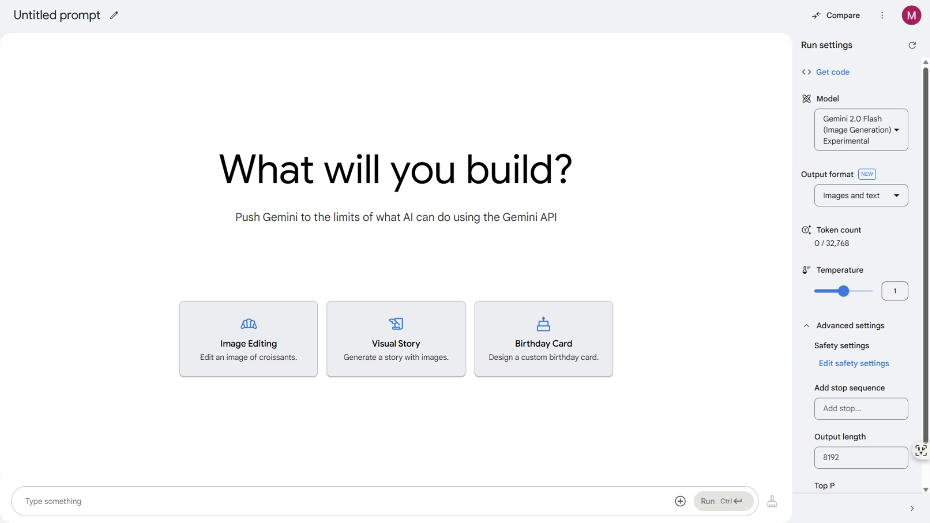
# Step: Select the Gemini 2.0 Flash (Image Generation) Experimental model and set the output format to Images and text
pyautogui.click(897, 135)
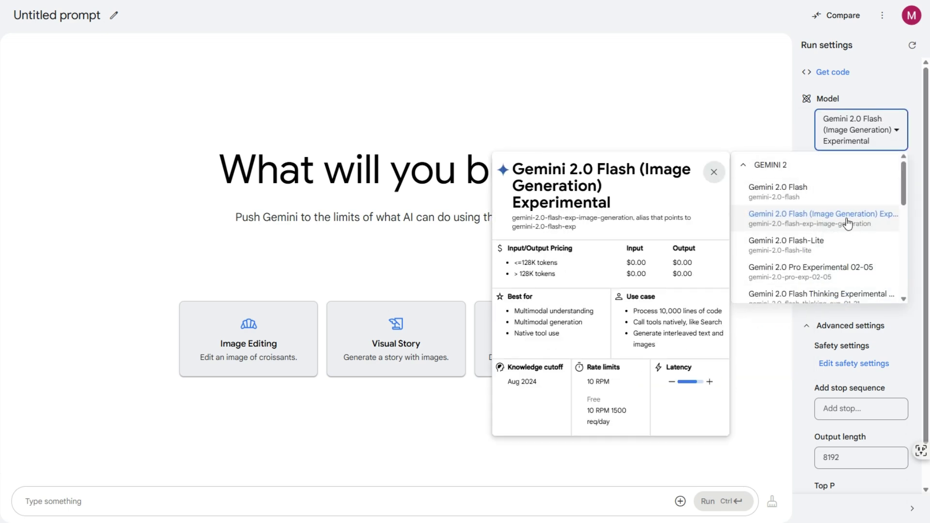
pyautogui.click(840, 143)
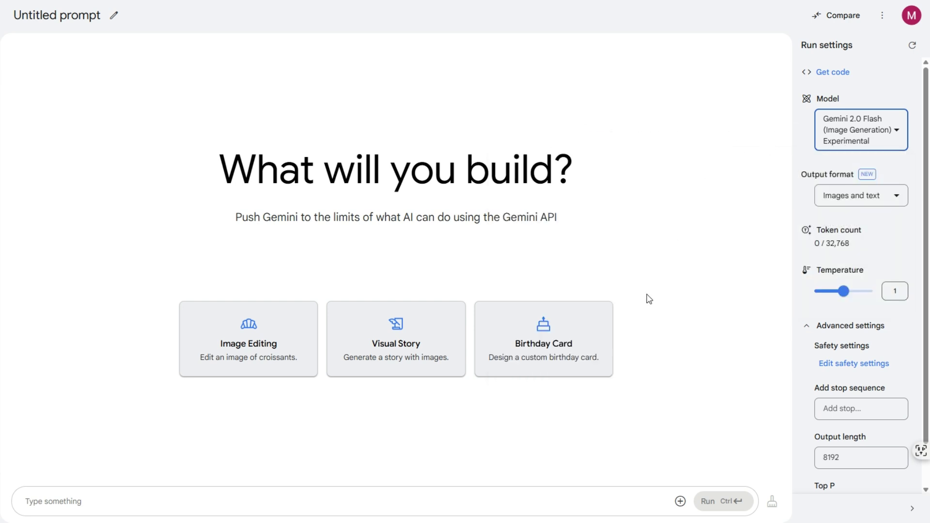
pyautogui.click(861, 202)
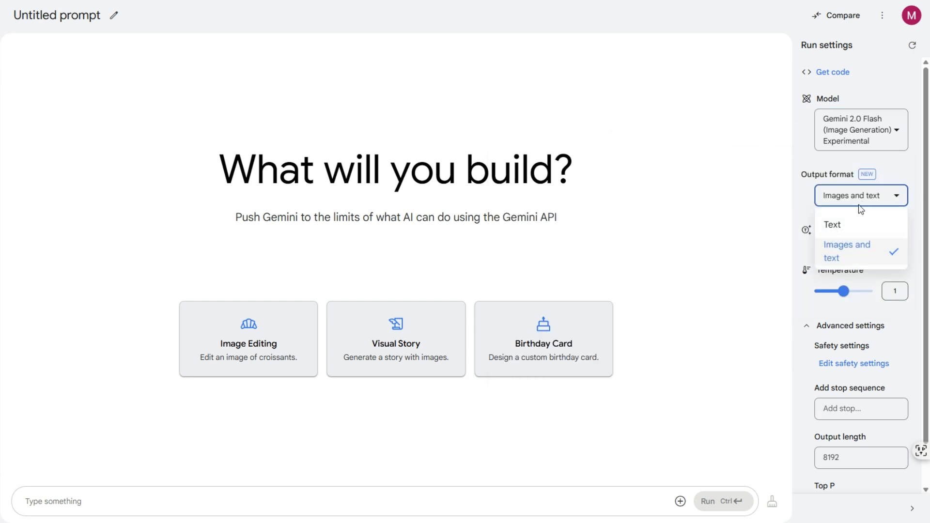
pyautogui.click(840, 251)
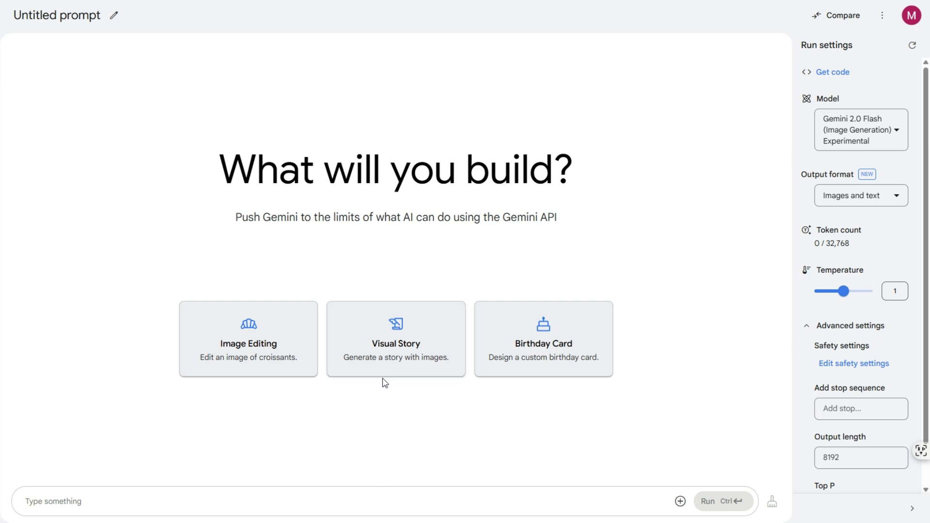
# Step: Run an Arabic prompt requesting a story about a young man's adventures in the desert, with an image for each scene
pyautogui.click(77, 502)
pyautogui.hotkey('ctrl', 'v')
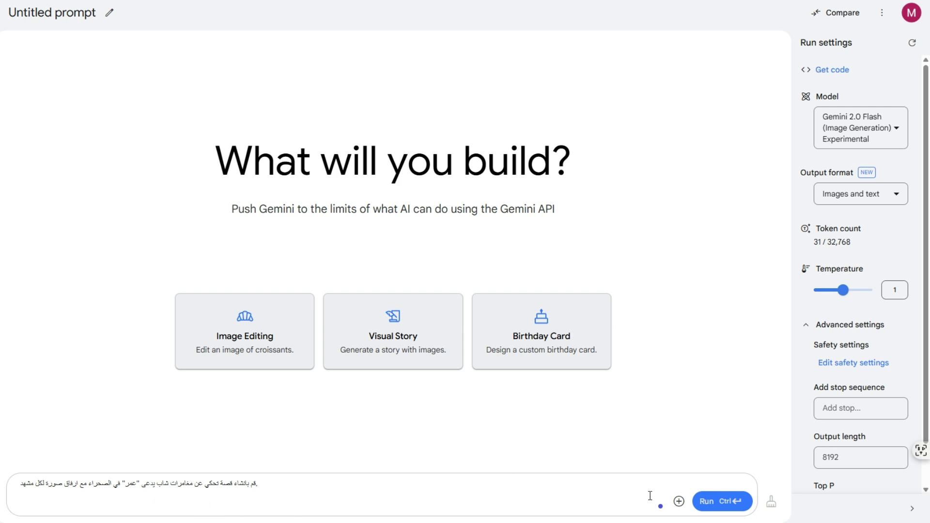
pyautogui.click(705, 502)
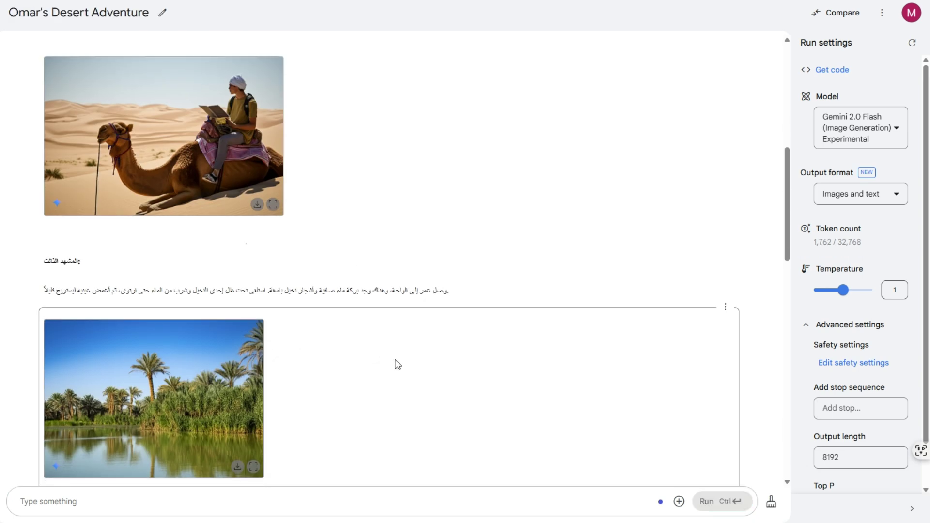
# Step: Examine the generated desert story's scenes, checking each scene's text against its image
pyautogui.scroll(-5, 229, 234)
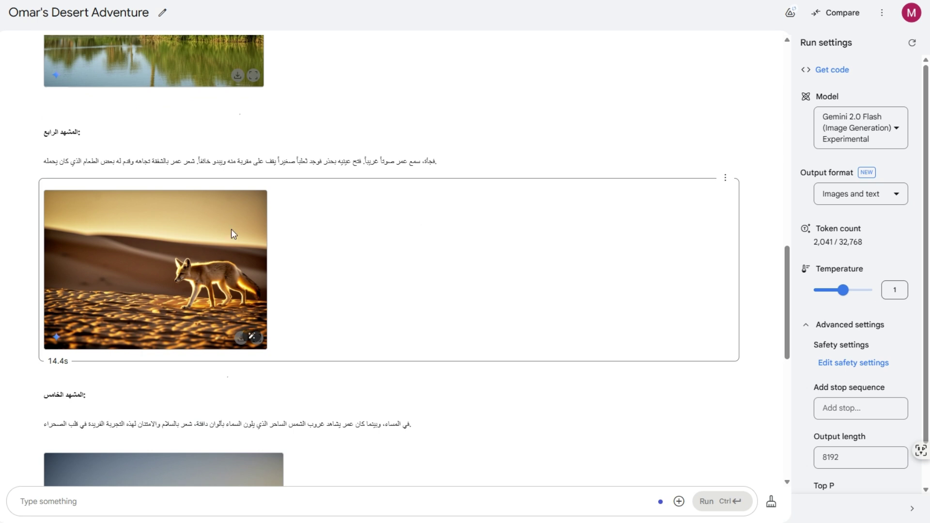
pyautogui.scroll(-4, 231, 230)
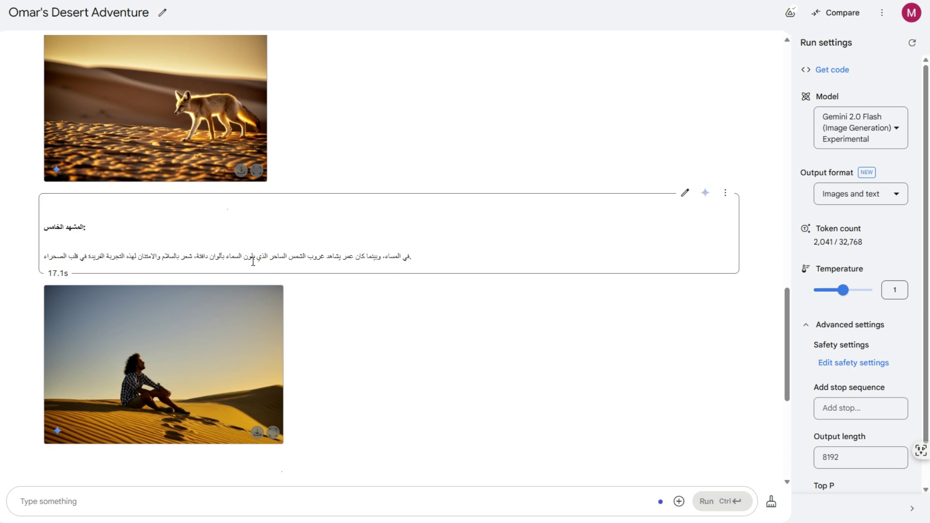
pyautogui.scroll(-5, 576, 371)
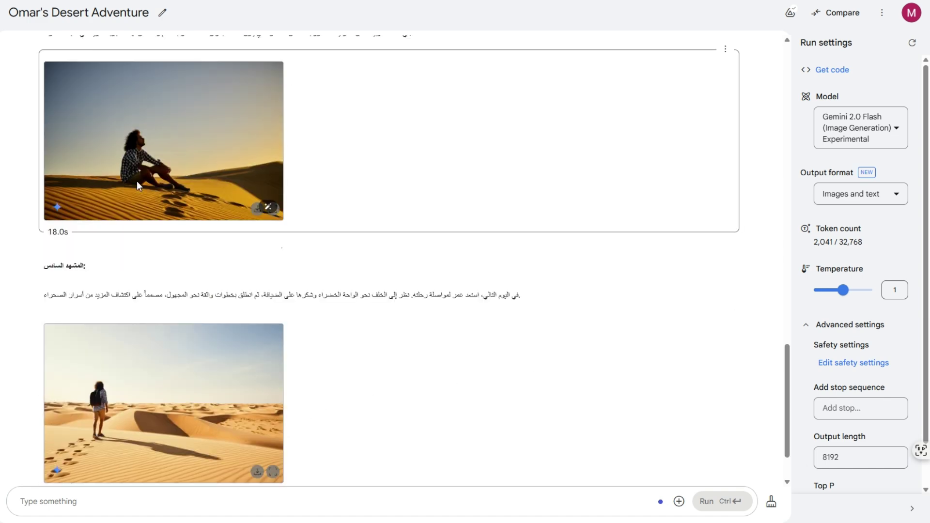
pyautogui.scroll(12, 234, 239)
pyautogui.scroll(15, 275, 244)
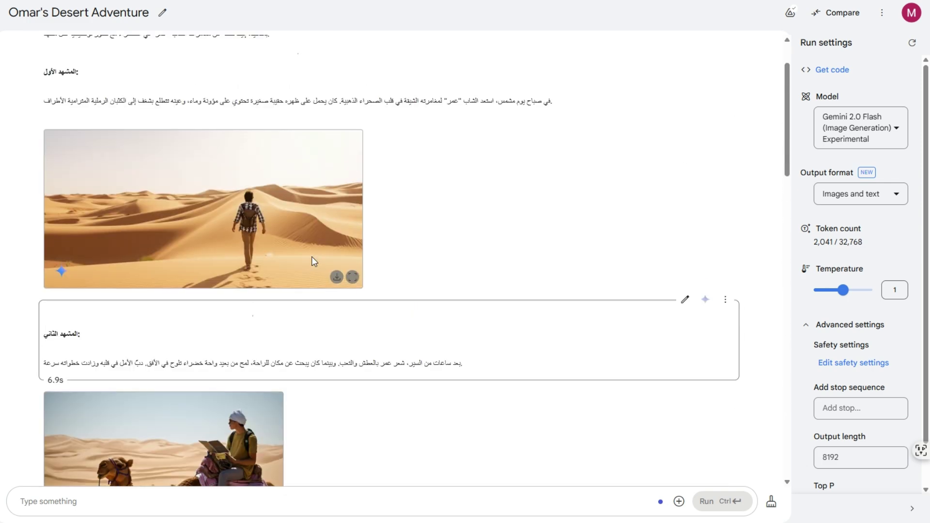
pyautogui.scroll(-5, 281, 287)
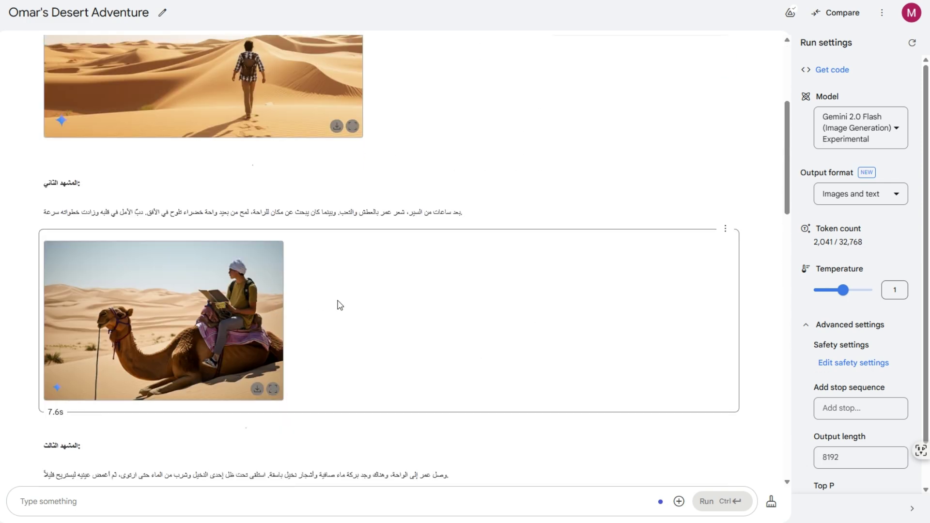
pyautogui.scroll(-4, 338, 310)
pyautogui.scroll(9, 427, 355)
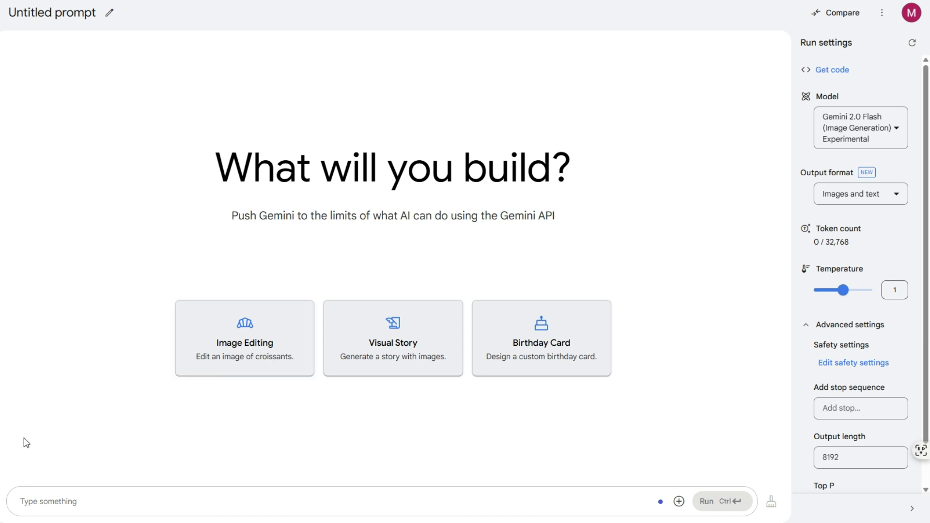
# Step: Upload the photo of the man holding a coffee cup and run the prompt "Change the background to an office"
pyautogui.click(679, 501)
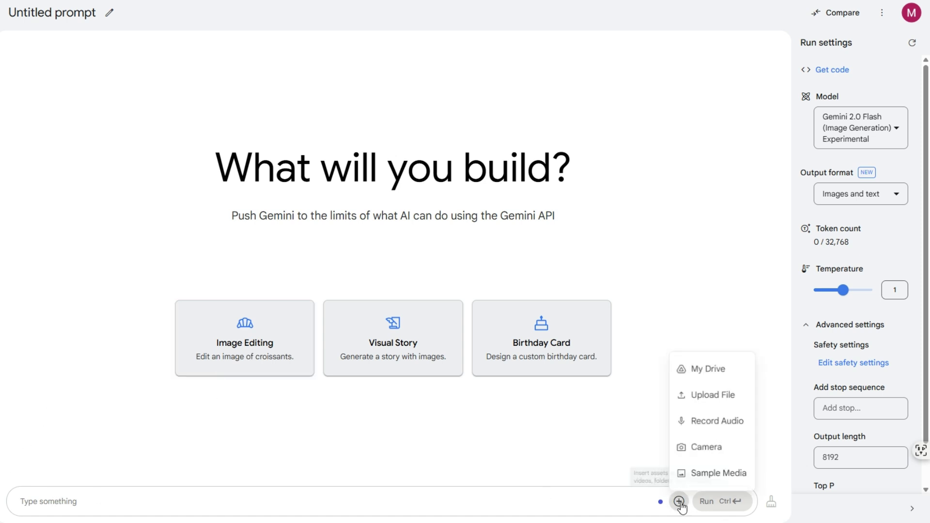
pyautogui.click(730, 402)
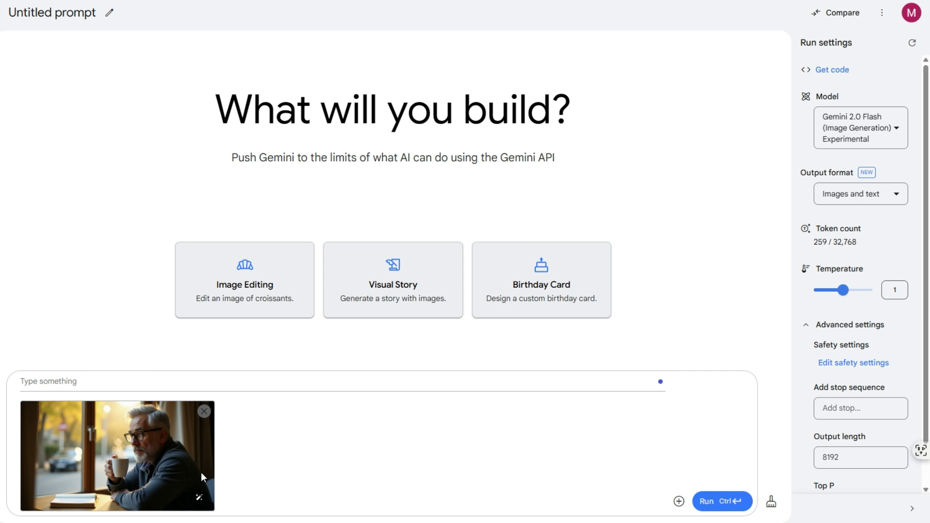
pyautogui.click(65, 381)
pyautogui.write('Change')
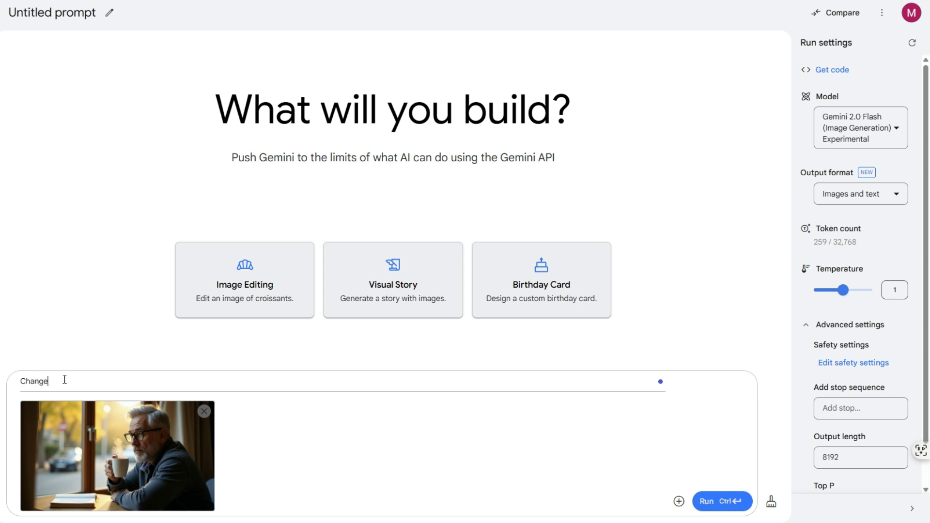
pyautogui.write(' the bac')
pyautogui.write('kground to')
pyautogui.write(' off')
pyautogui.write('an office')
pyautogui.click(706, 501)
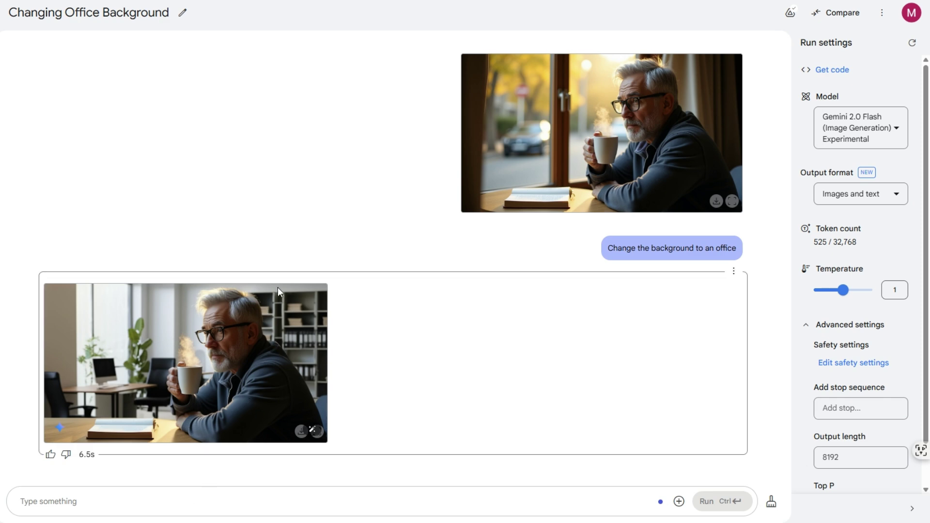
# Step: Run the follow-up prompt "Change the shirt to a white t shirt" on the office image
pyautogui.click(118, 503)
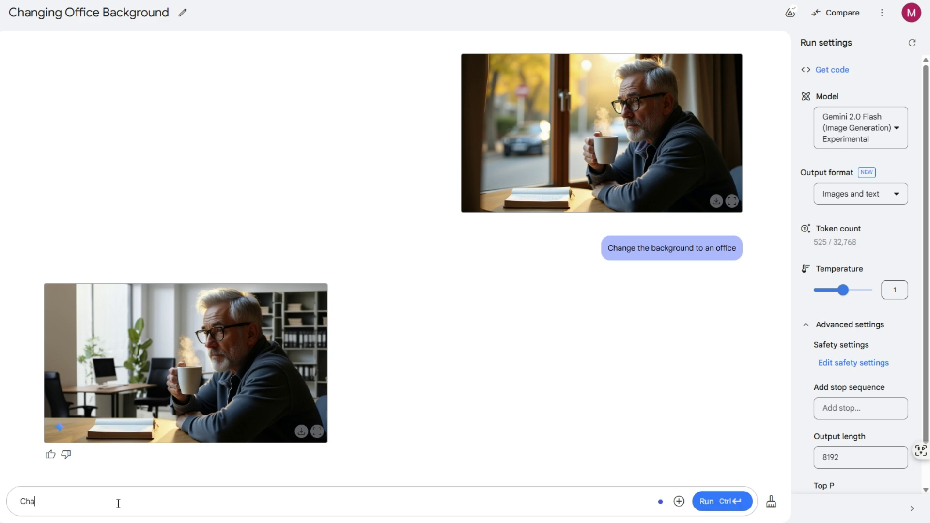
pyautogui.write('ge the shirt to a white t shirt')
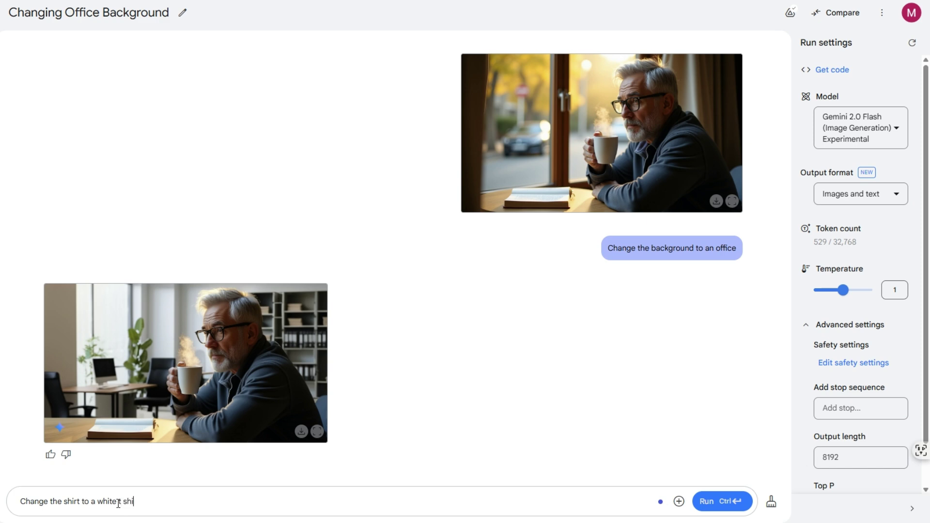
pyautogui.click(727, 501)
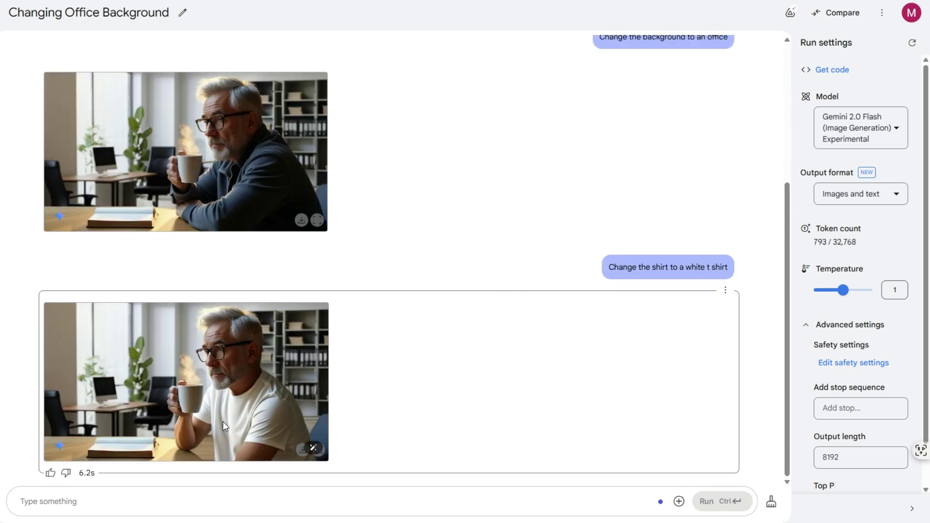
# Step: Run the follow-up prompt "Change the white t shirt to a black suit" on the latest image of the man
pyautogui.click(91, 505)
pyautogui.write('Chan')
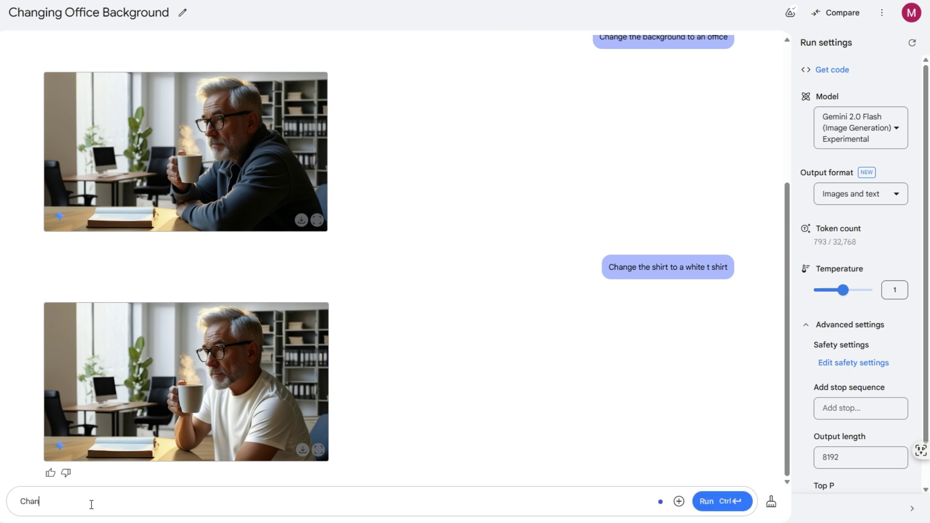
pyautogui.write('ge')
pyautogui.write('the white t shirt to a black s')
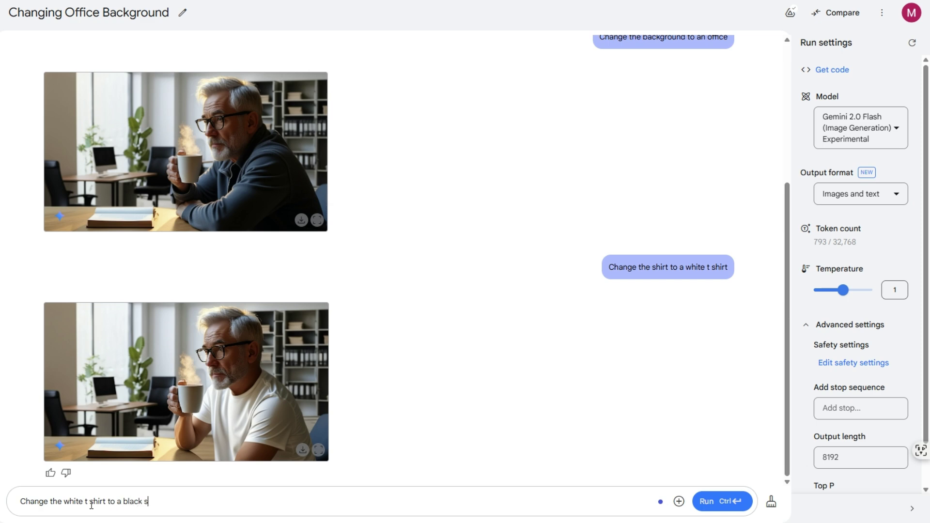
pyautogui.write('uit')
pyautogui.click(710, 501)
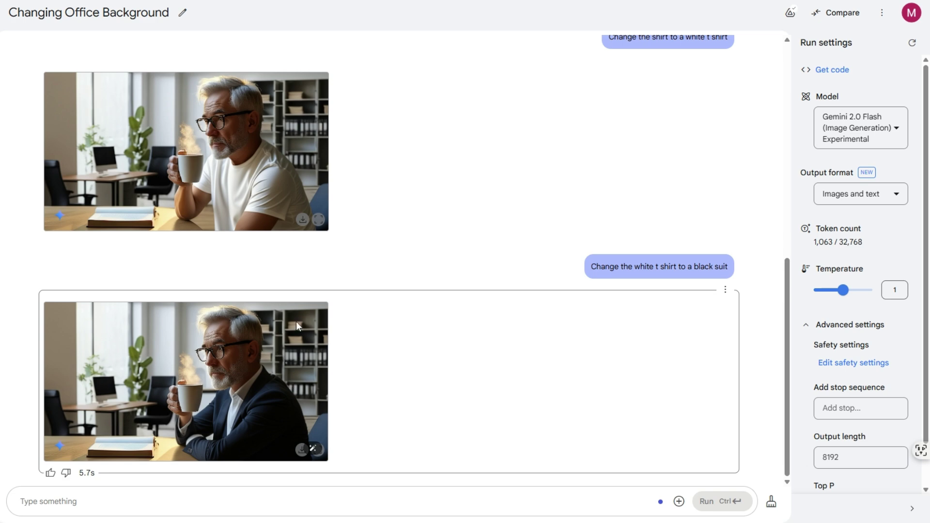
# Step: Compare the original photo of the man with the edited office, t-shirt and suit versions
pyautogui.scroll(7, 295, 344)
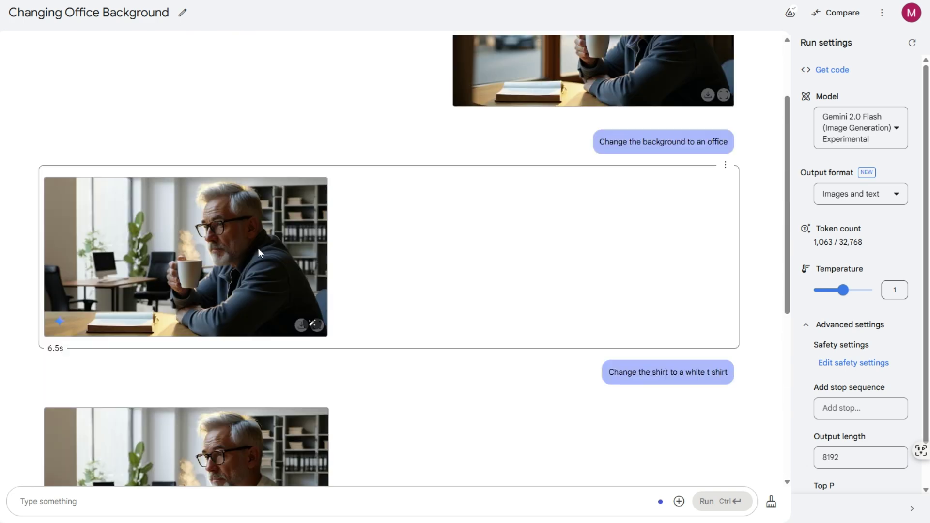
pyautogui.scroll(-7, 273, 312)
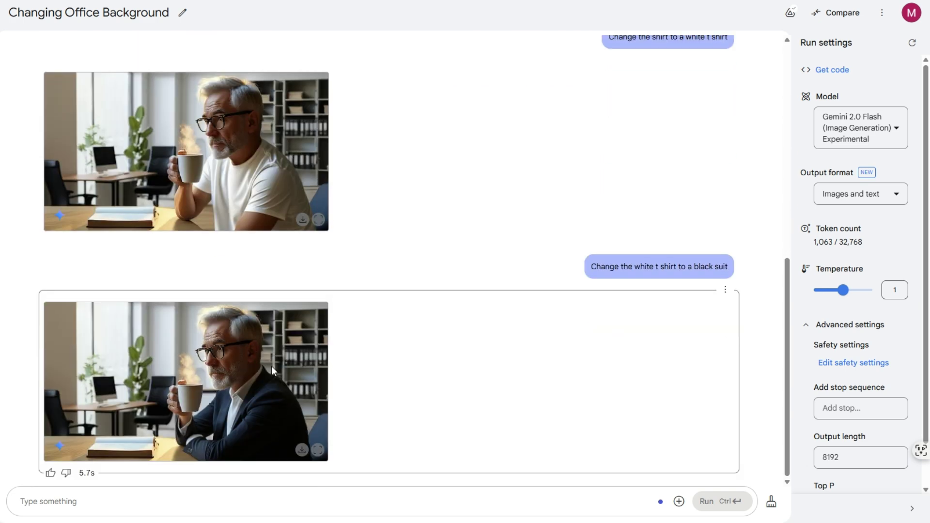
pyautogui.scroll(6, 536, 270)
pyautogui.scroll(3, 489, 358)
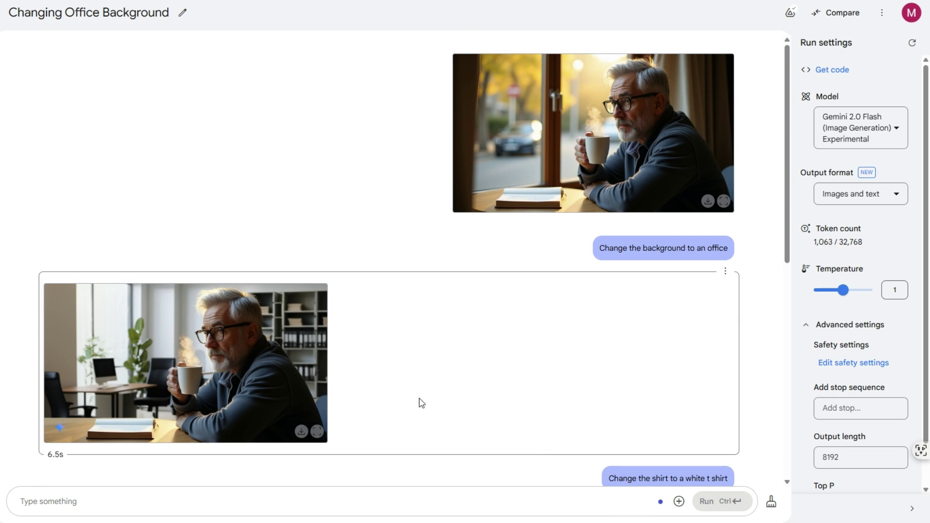
pyautogui.scroll(-1, 178, 370)
pyautogui.scroll(-8, 178, 371)
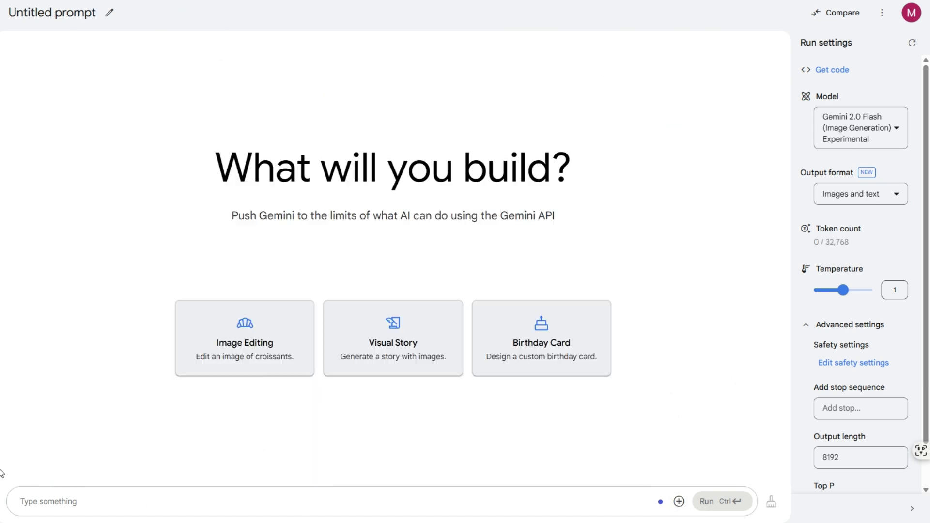
# Step: Upload the green muscle car image and run the prompt "Change the color to red and make the background is street"
pyautogui.click(679, 501)
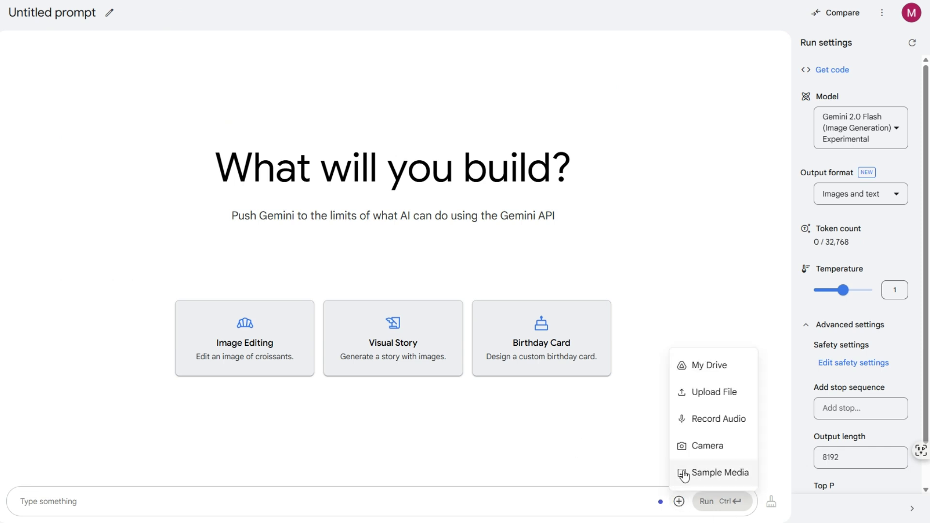
pyautogui.click(725, 405)
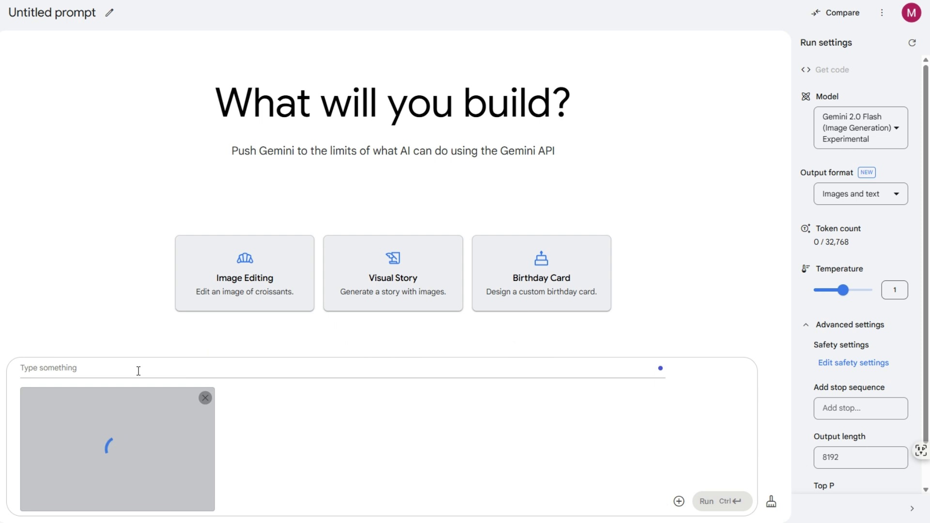
pyautogui.write('qhange the')
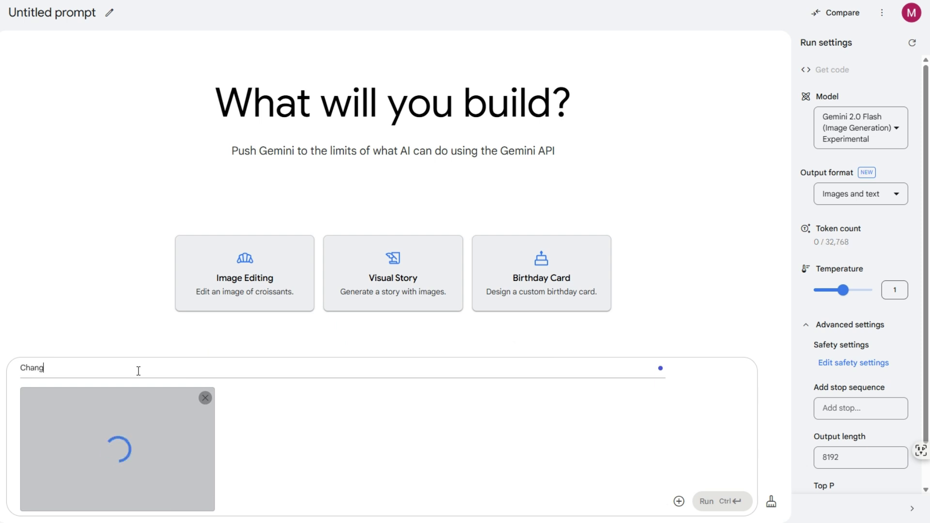
pyautogui.write(' co')
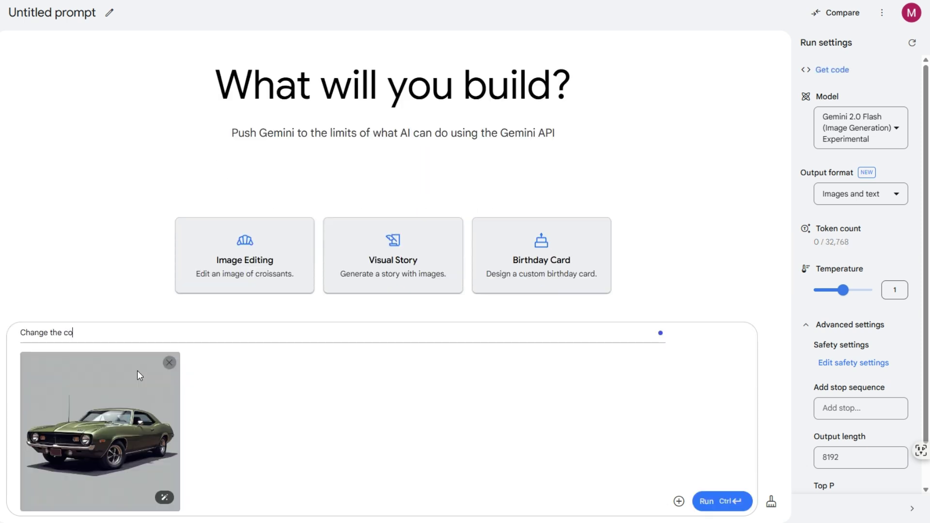
pyautogui.write('lor to red and ma')
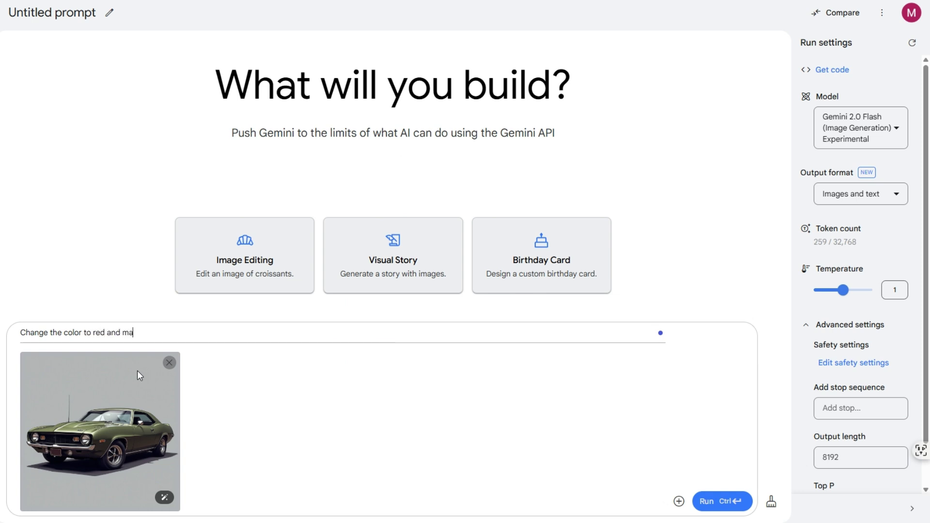
pyautogui.write('ke the background is street')
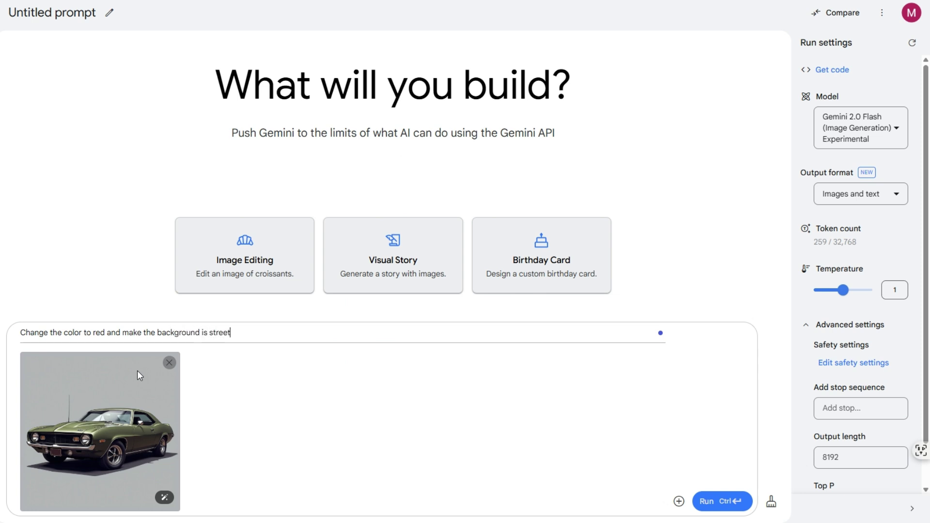
pyautogui.click(703, 501)
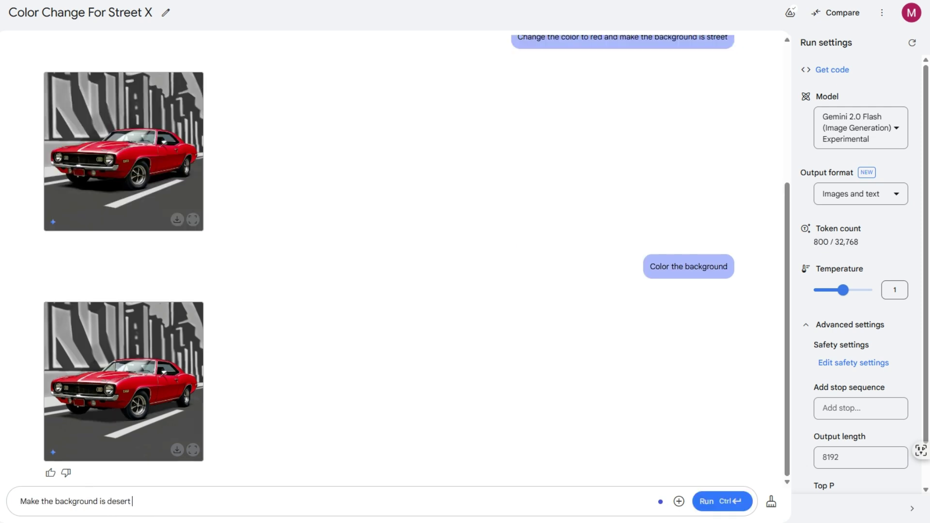
# Step: Run the prompt "Make the background is desert" on the red car and compare the result with the earlier car images
pyautogui.click(716, 504)
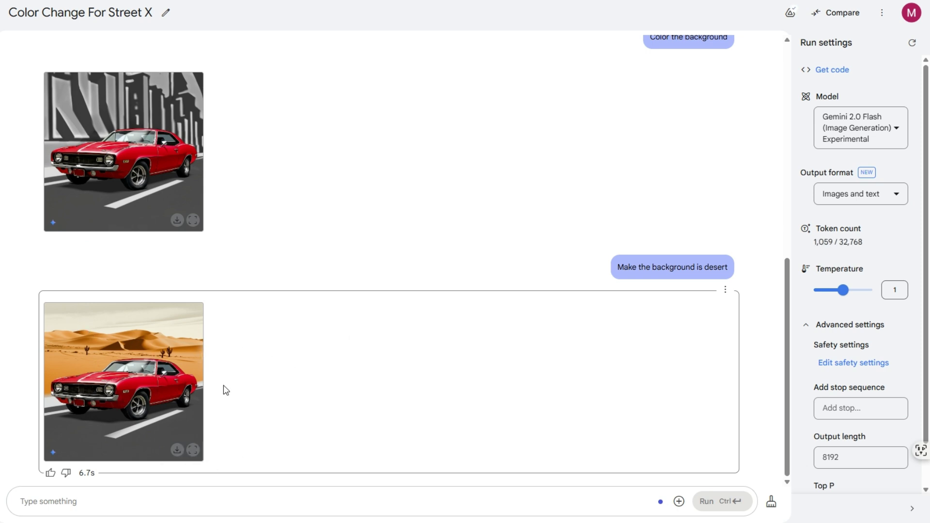
pyautogui.scroll(8, 594, 392)
pyautogui.scroll(1, 584, 413)
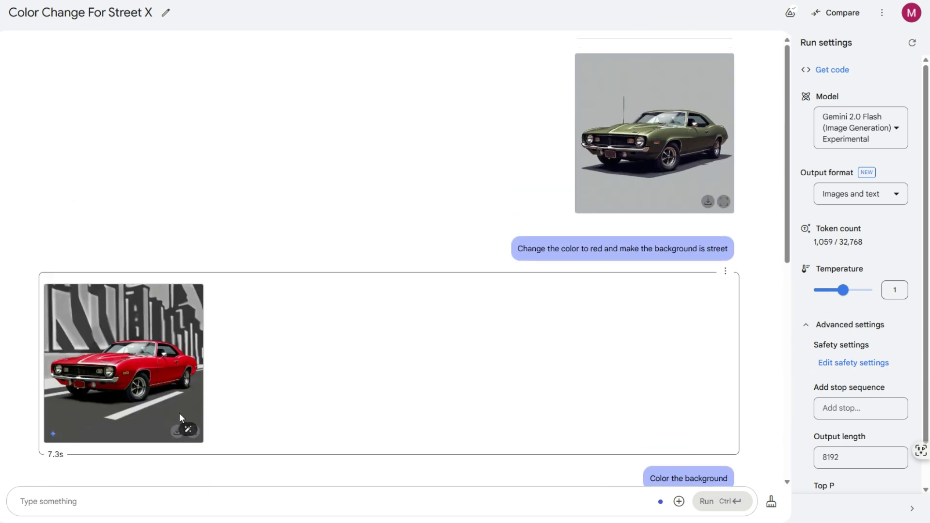
# Step: Run the follow-up prompt "Change the aspect ratio of image to 16:9" on the red car in the desert
pyautogui.scroll(-9, 322, 413)
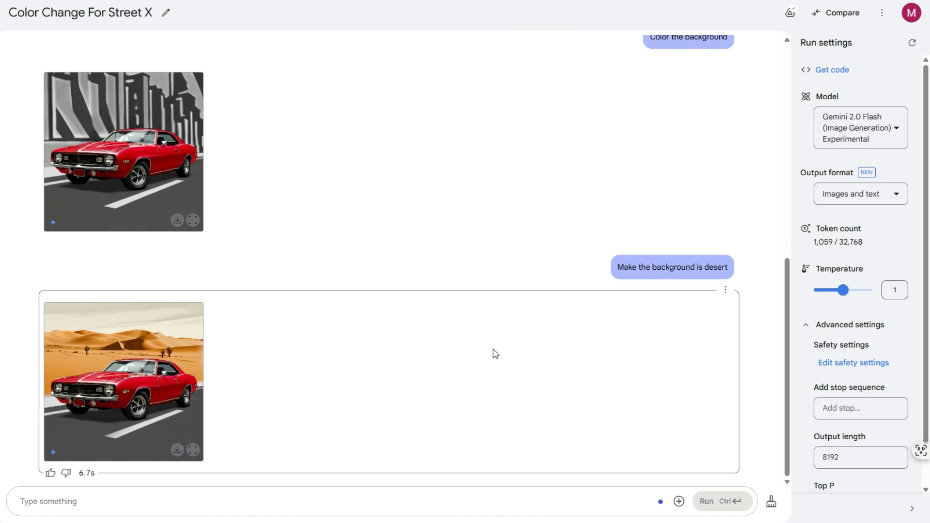
pyautogui.click(138, 505)
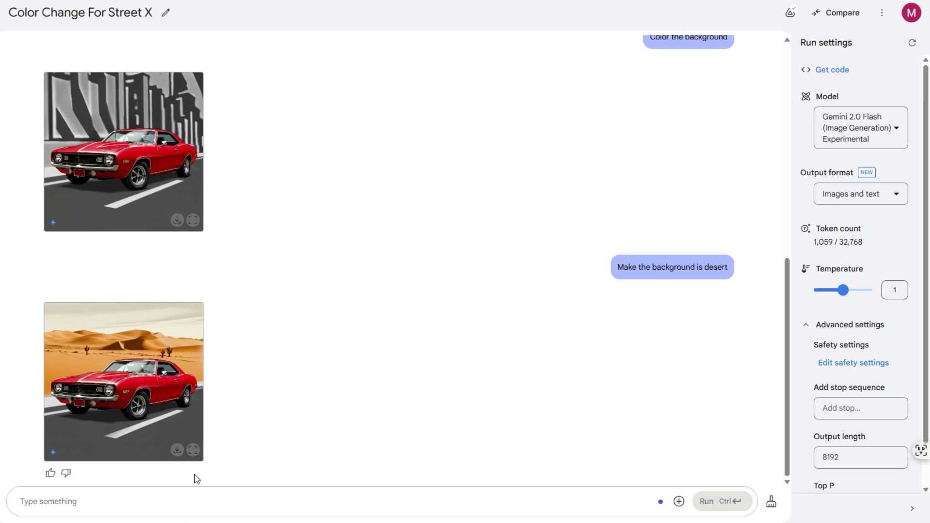
pyautogui.write('change')
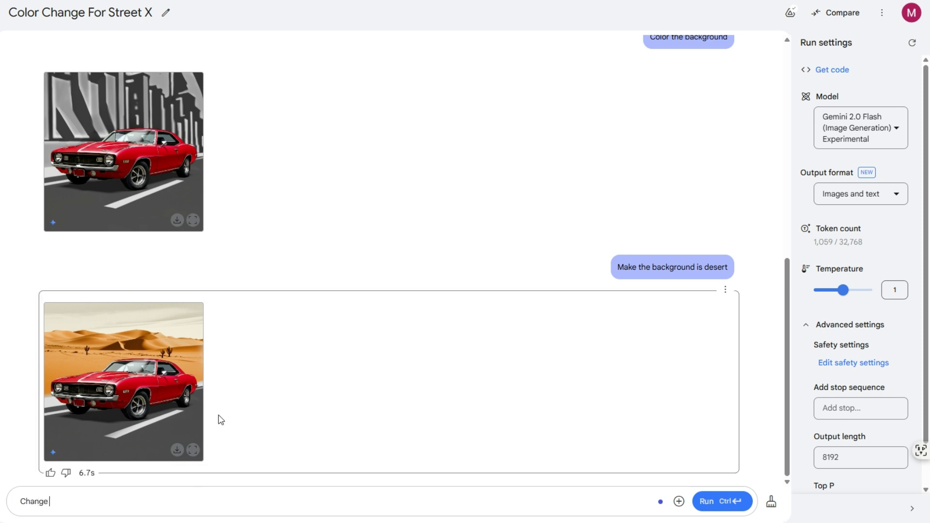
pyautogui.write(' the aspect rati')
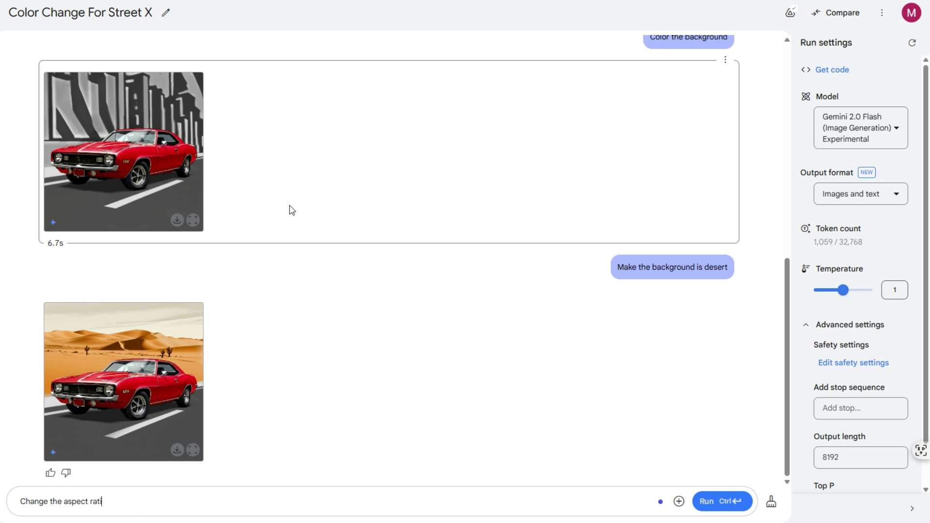
pyautogui.write('o of image to 16:9')
pyautogui.click(719, 503)
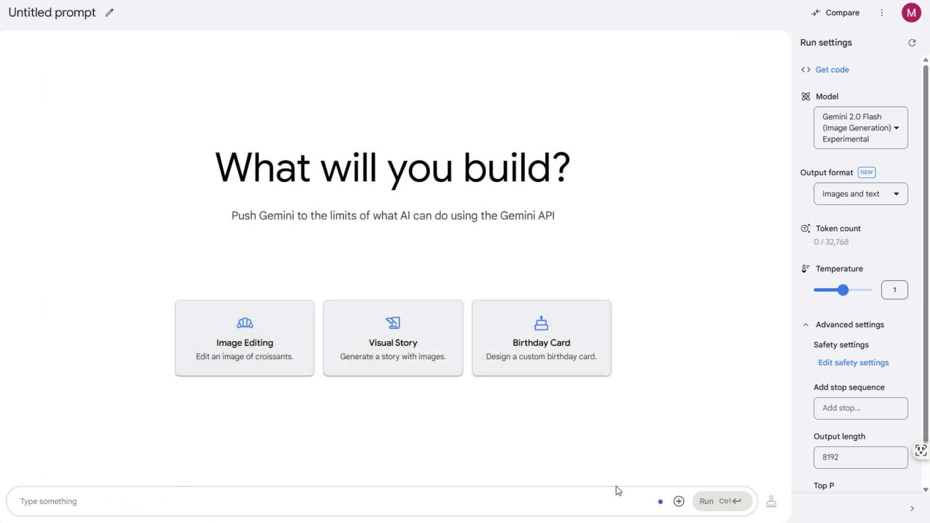
# Step: Upload the image of the smiling elderly man and run the prompt "Change the face expression of the man to angery expression"
pyautogui.click(678, 501)
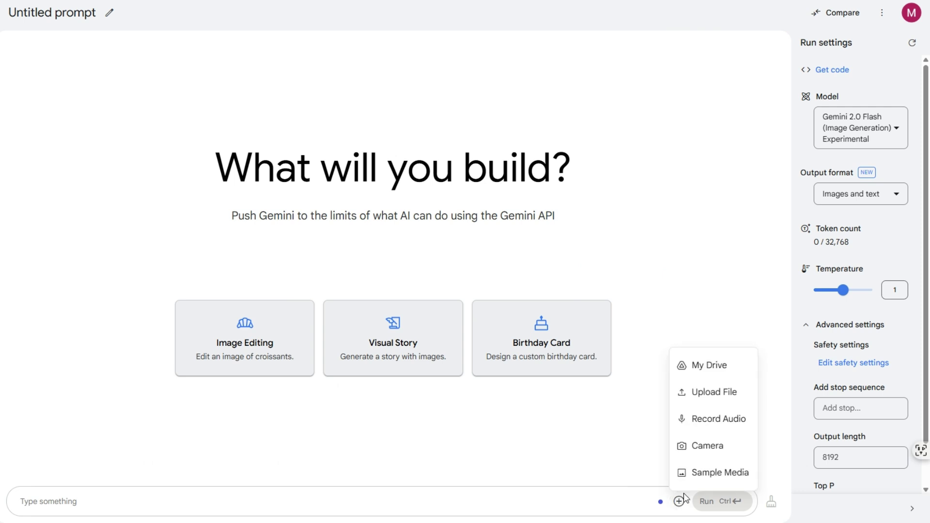
pyautogui.click(712, 396)
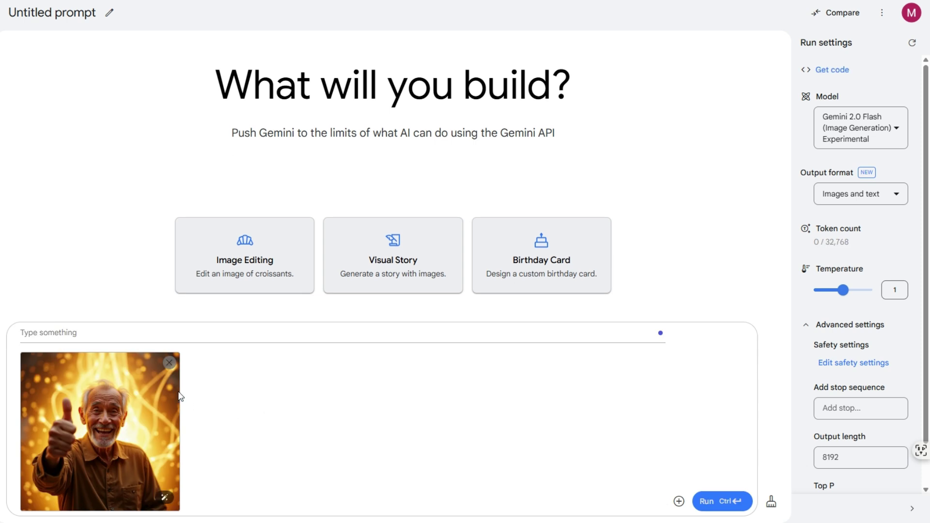
pyautogui.click(111, 335)
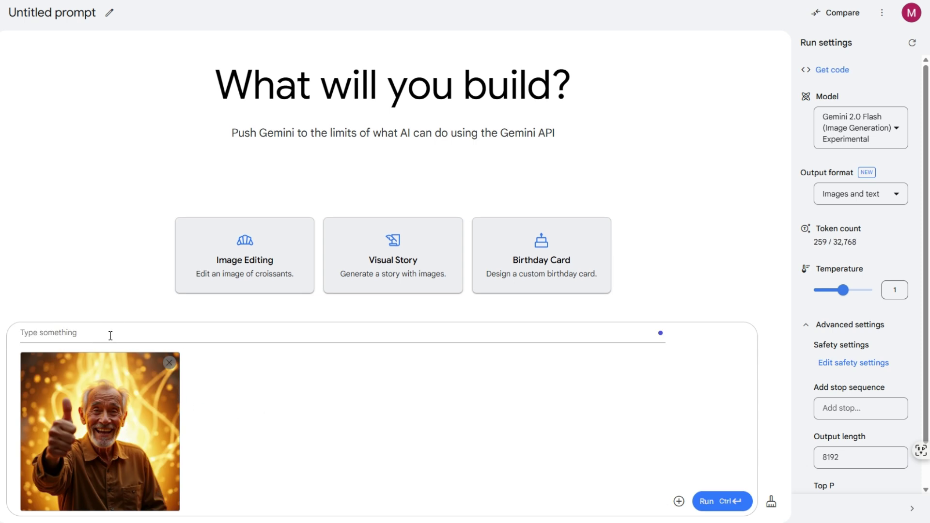
pyautogui.write('qhange the ')
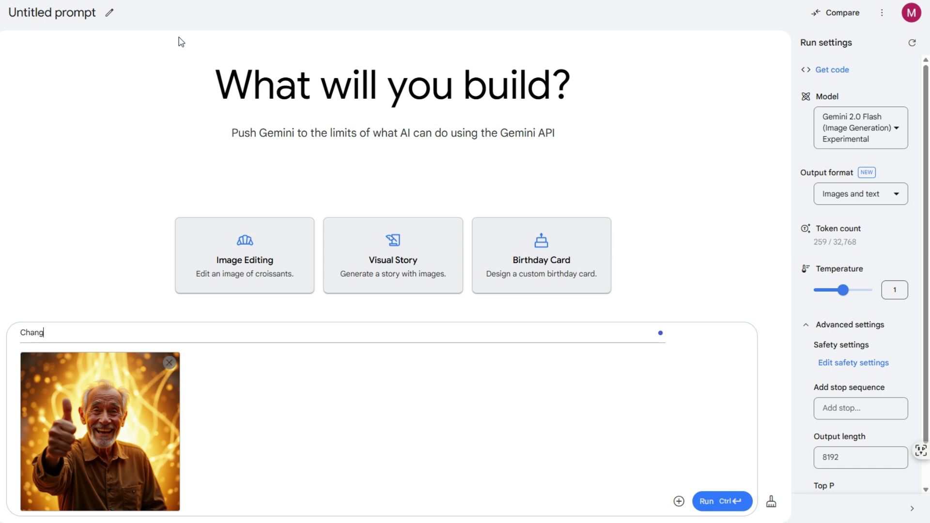
pyautogui.write('face expression of t')
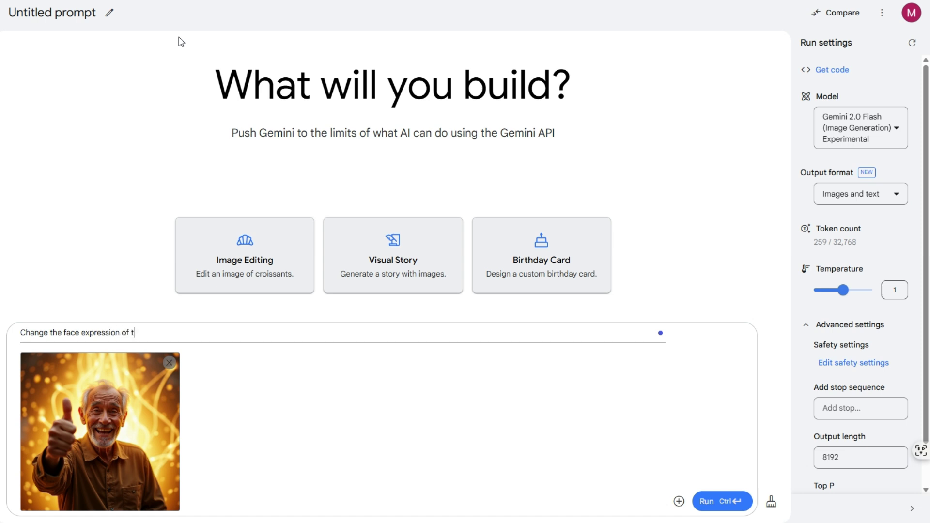
pyautogui.write('he man to angrey exp')
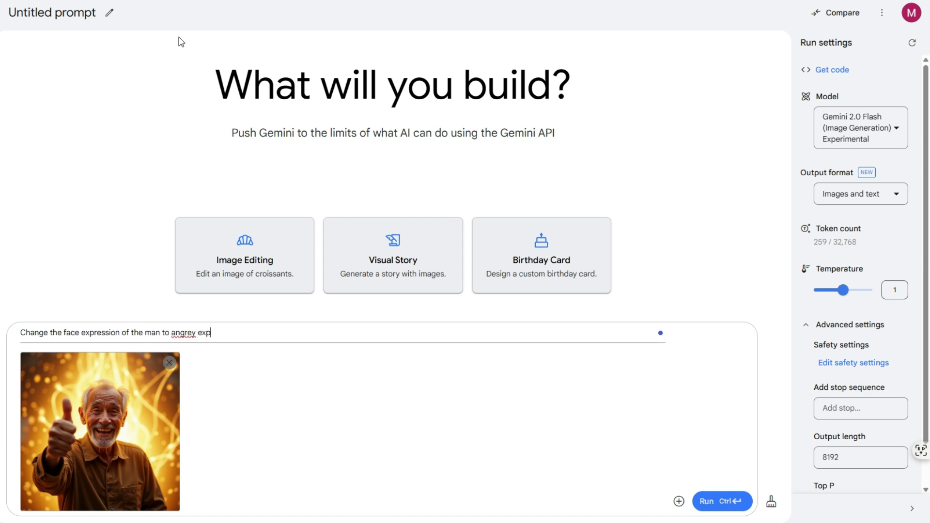
pyautogui.write('ression')
pyautogui.click(707, 502)
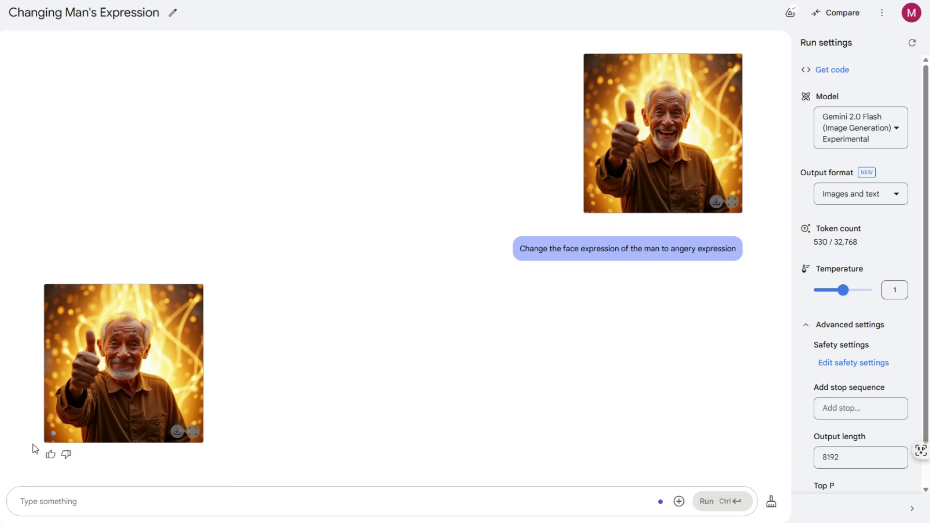
# Step: Add the image of the black horse at sunset to the chat and run the prompt "The horse is walking"
pyautogui.click(678, 501)
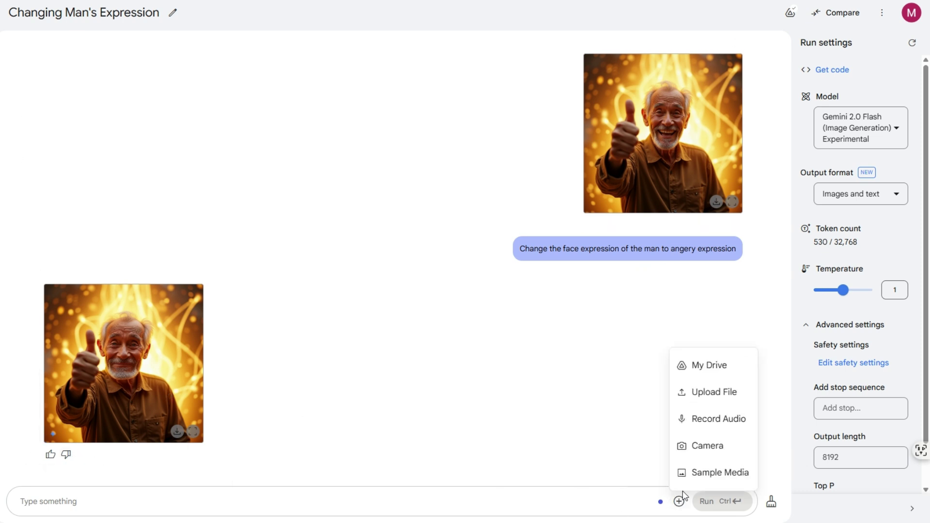
pyautogui.press('Escape')
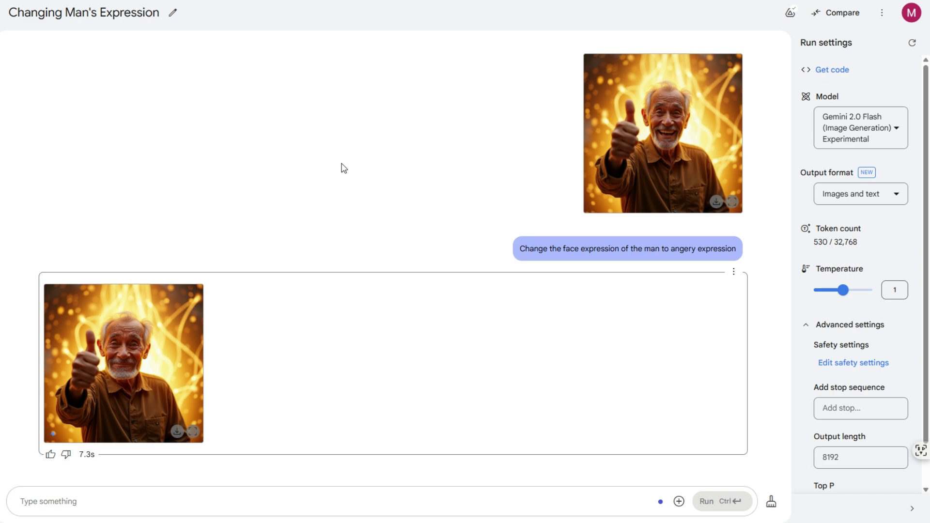
pyautogui.hotkey('ctrl', 'v')
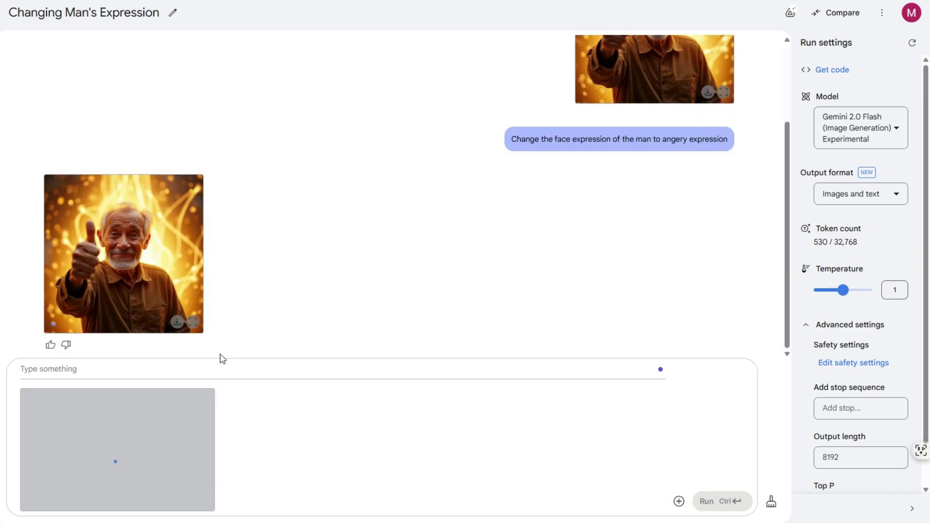
pyautogui.click(94, 382)
pyautogui.write('The h')
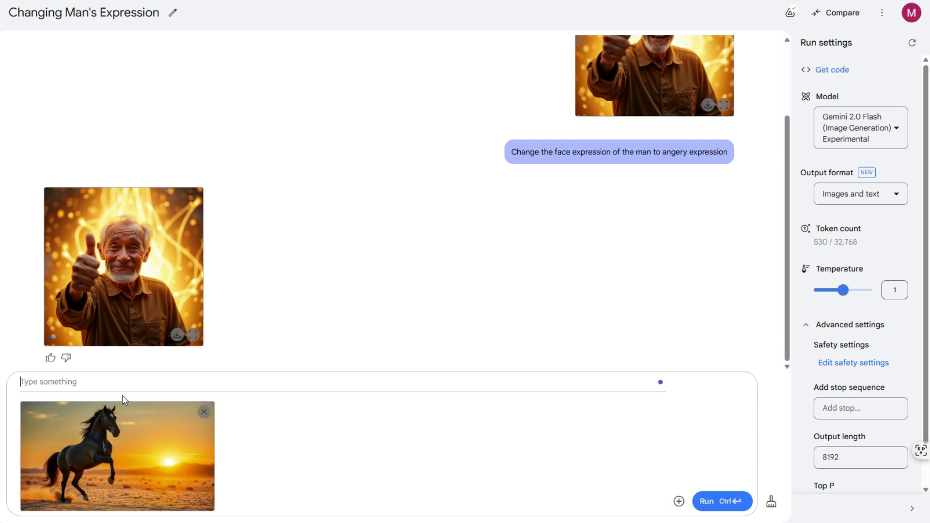
pyautogui.write('orse is')
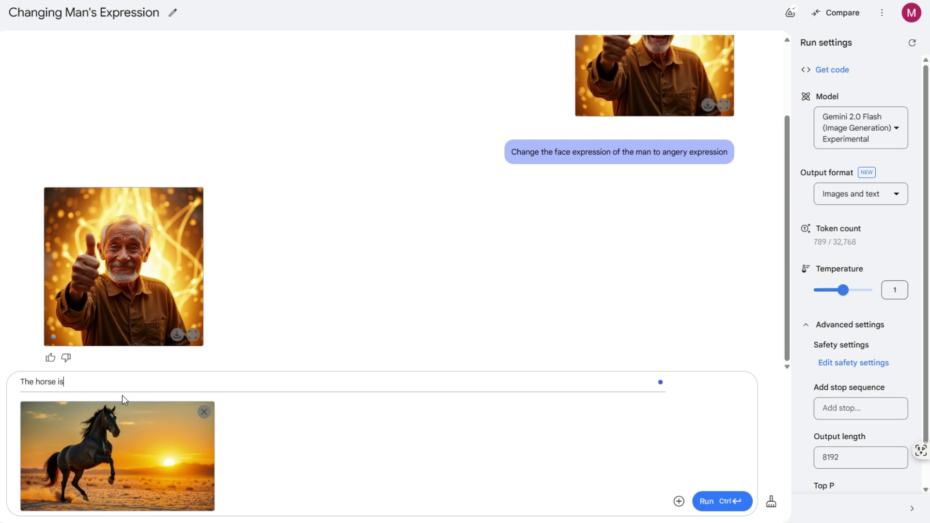
pyautogui.write(' walking')
pyautogui.click(707, 502)
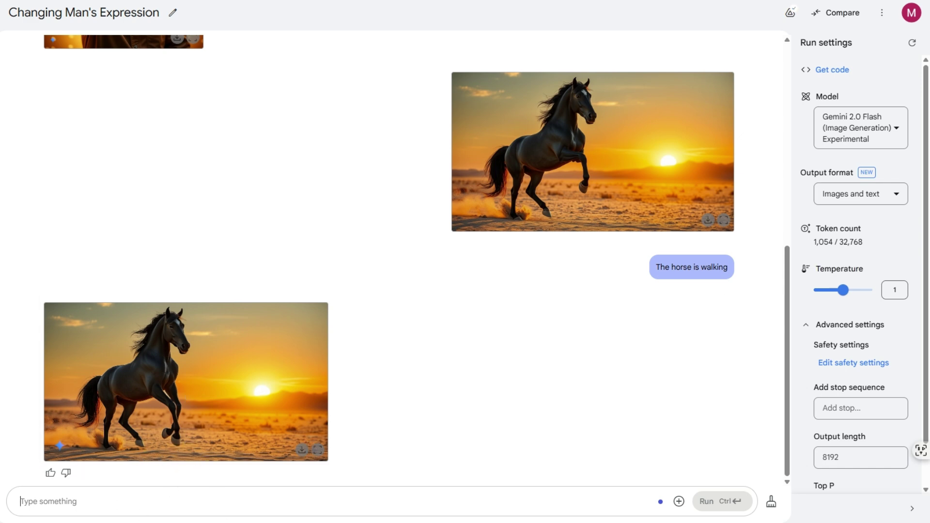
# Step: Run the follow-up prompt "Make the background is A race lane" on the horse image
pyautogui.write('Make th')
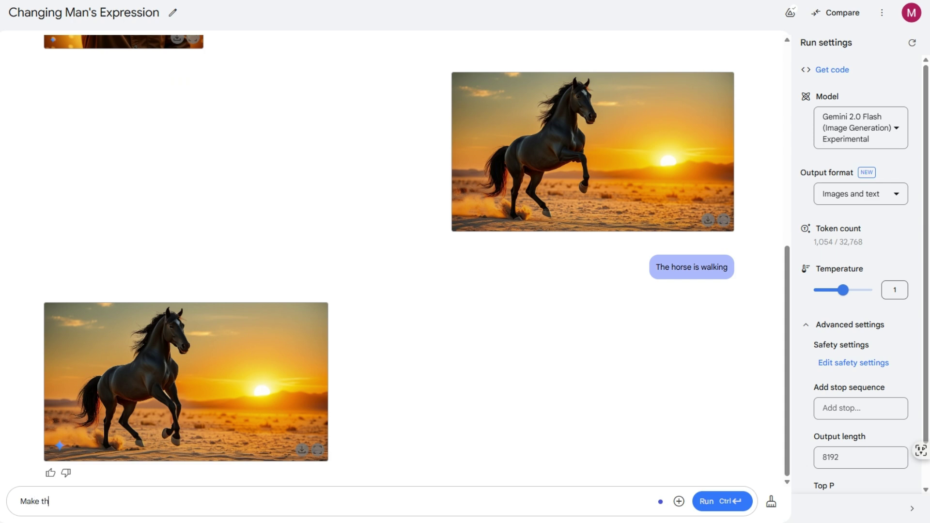
pyautogui.write('e ba')
pyautogui.write('ckground is A race la')
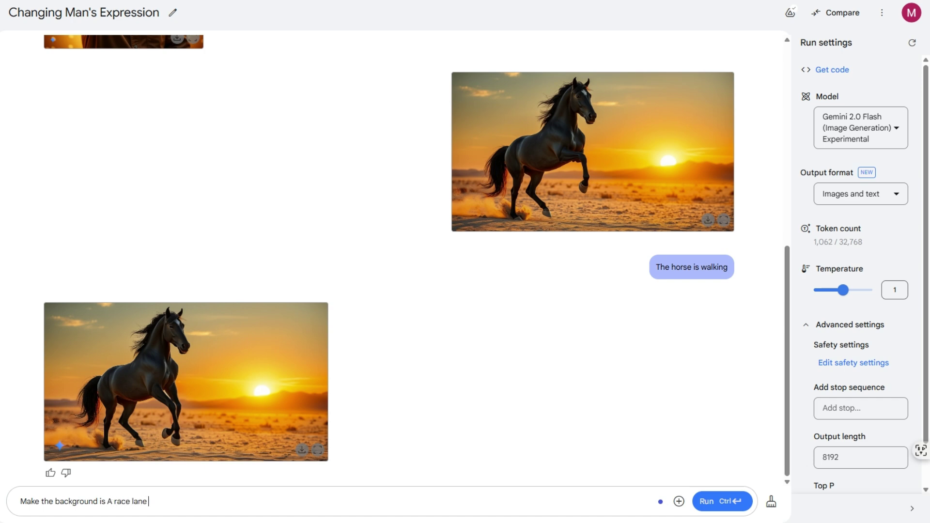
pyautogui.write('ne')
pyautogui.click(718, 501)
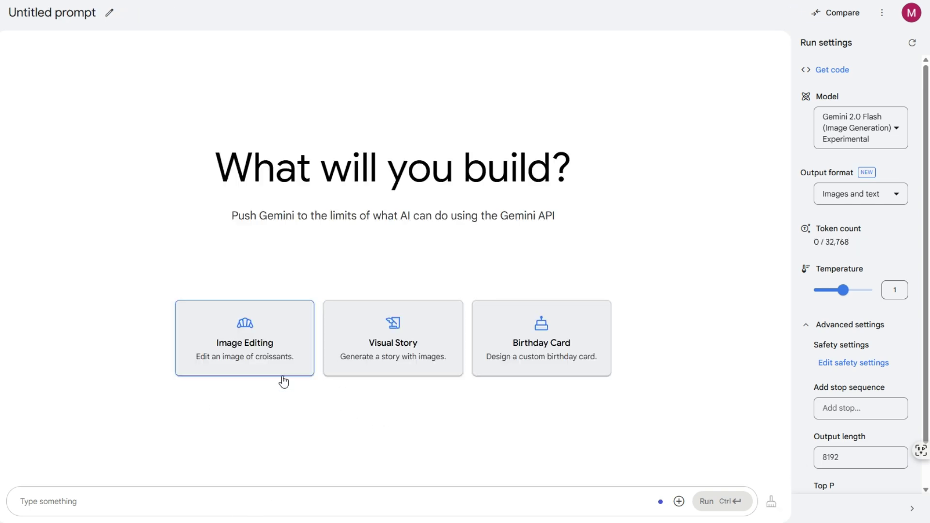
# Step: Upload the "Ai News" robot hand image and run the prompt Change the text to "AI Tools"
pyautogui.click(678, 501)
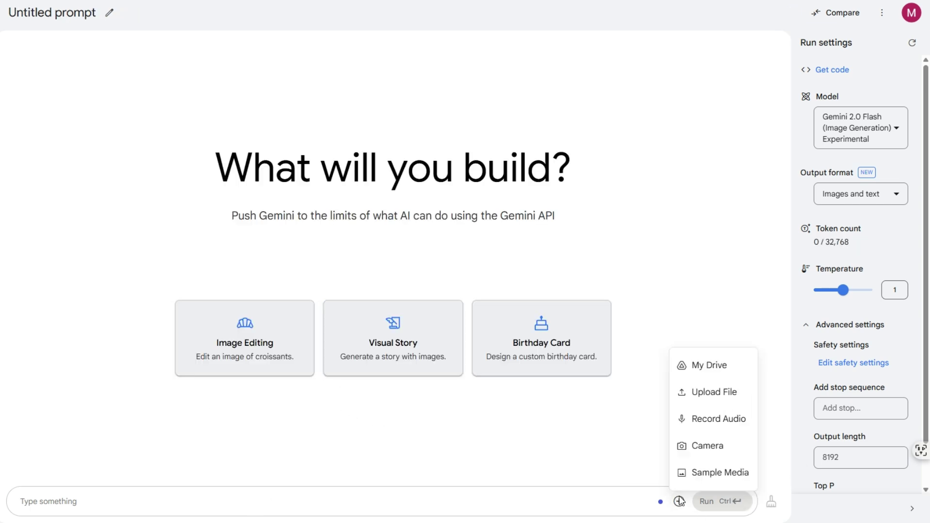
pyautogui.click(710, 397)
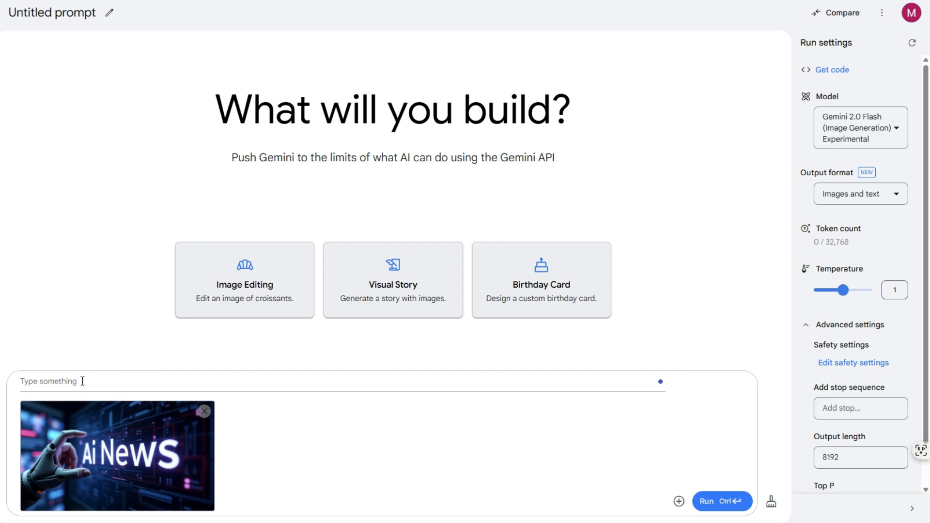
pyautogui.hotkey('ctrl', 'v')
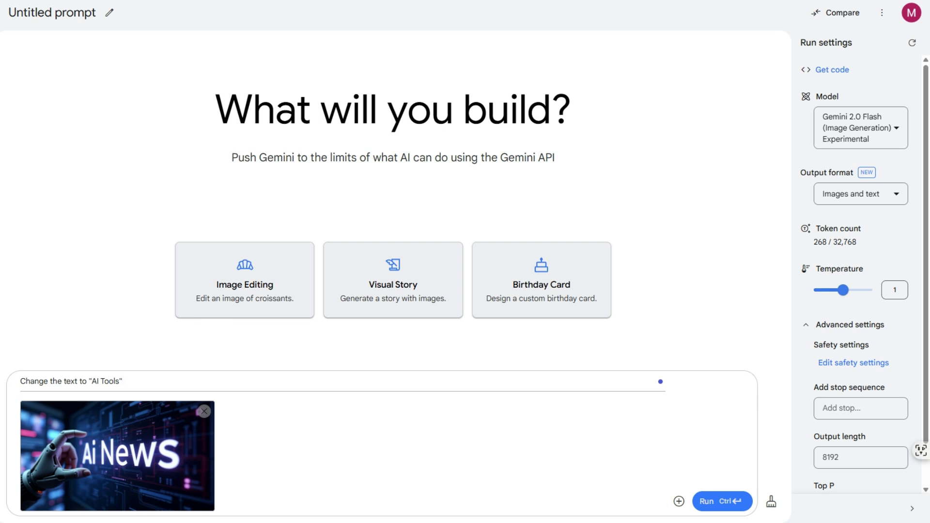
pyautogui.click(720, 501)
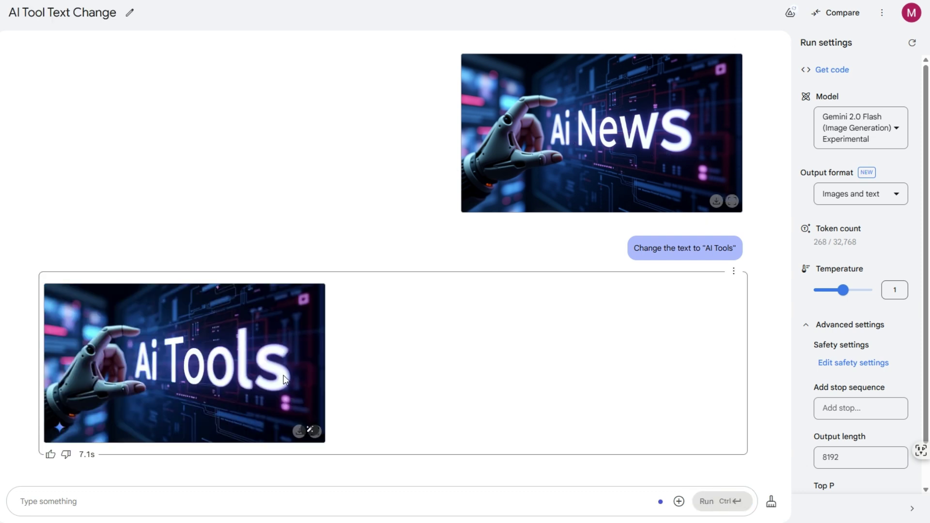
# Step: Run the follow-up prompt "Extract the text in the image" on the edited robot hand image
pyautogui.click(45, 502)
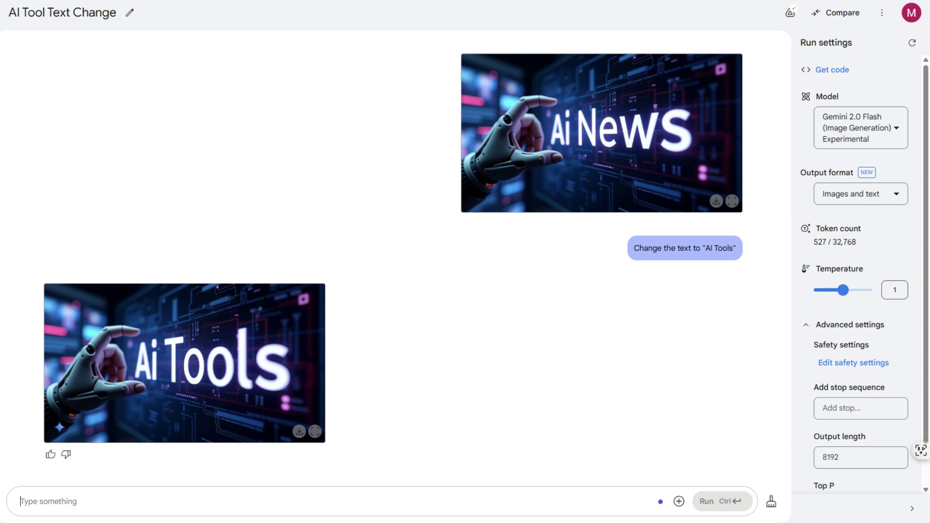
pyautogui.write('Extra')
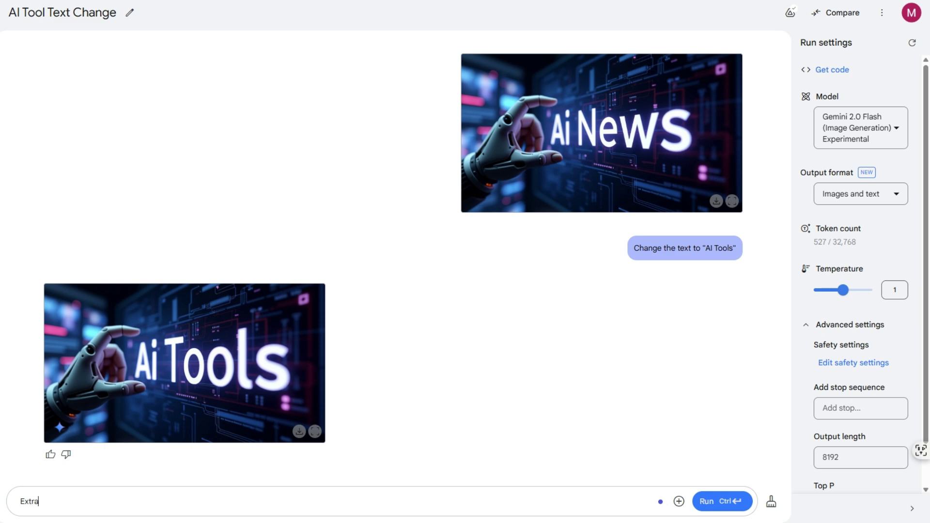
pyautogui.write('ct the text in the image')
pyautogui.click(721, 502)
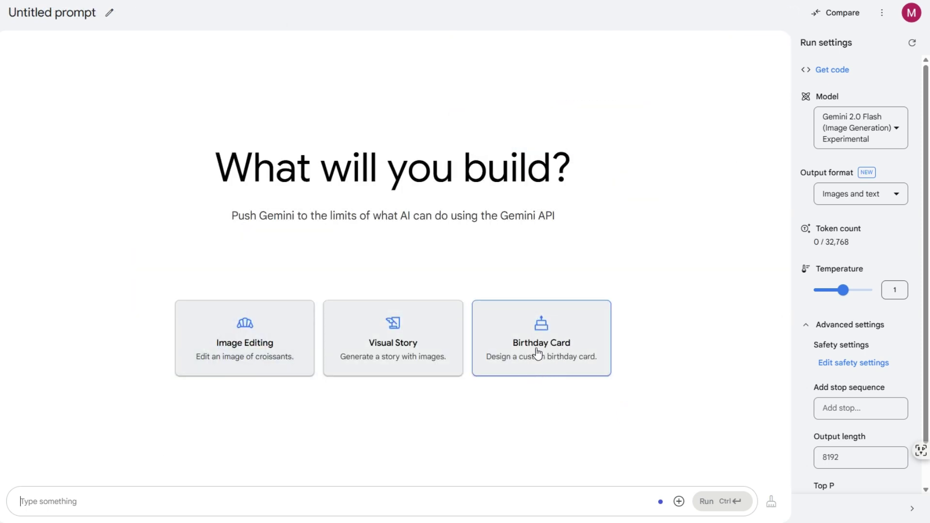
# Step: Generate the Birthday Card sample and copy its full prompt text into the message input as a new prompt
pyautogui.click(537, 355)
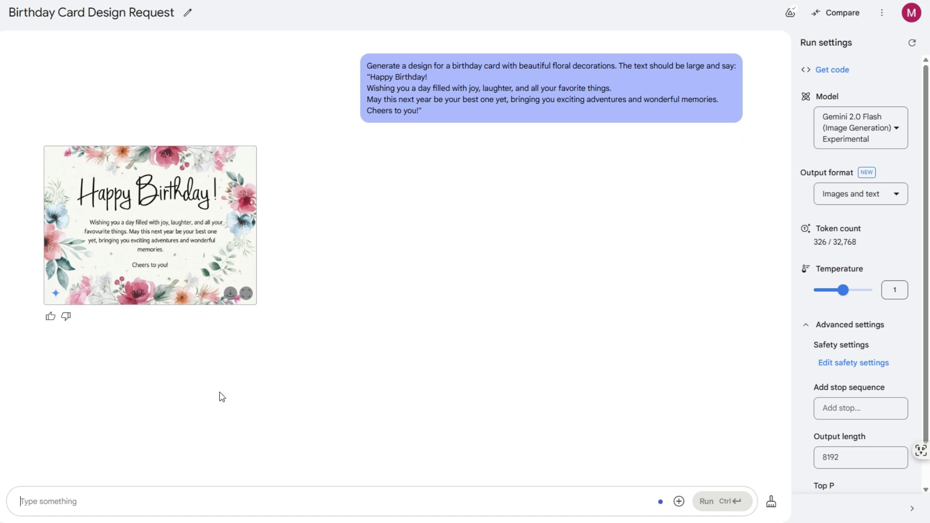
pyautogui.moveTo(367, 66); pyautogui.dragTo(421, 117)
pyautogui.hotkey('ctrl', 'c')
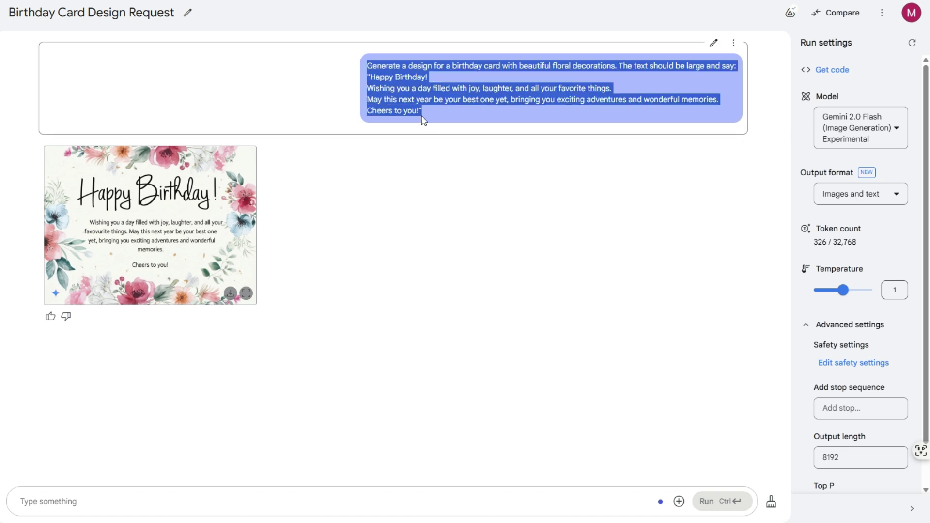
pyautogui.click(91, 499)
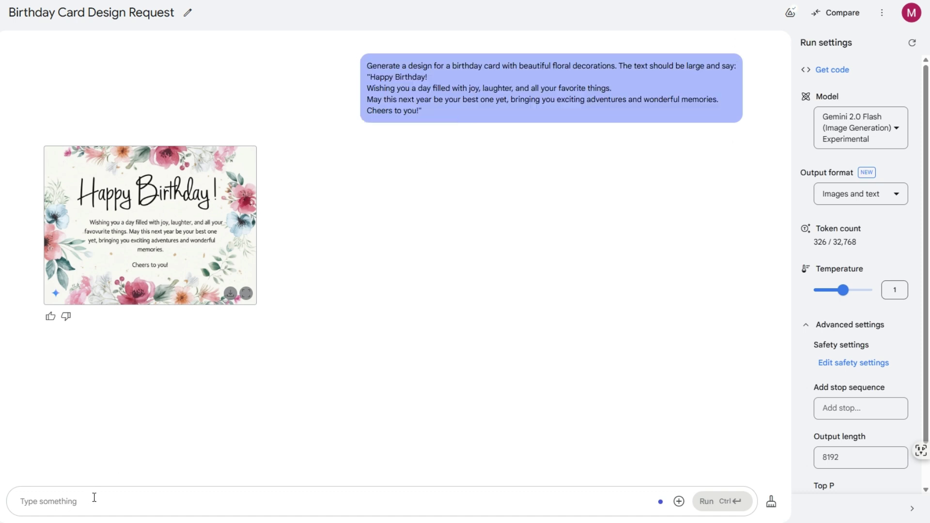
pyautogui.hotkey('ctrl', 'v')
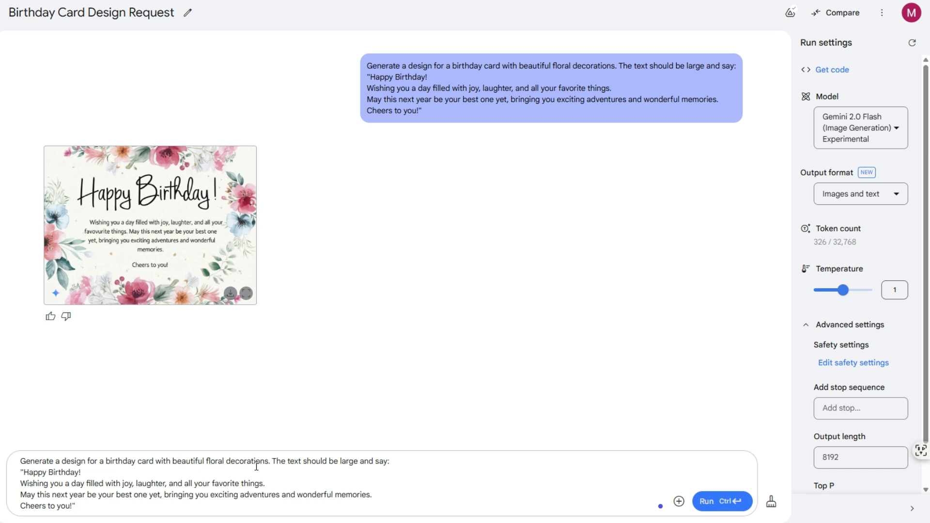
# Step: Replace the word "floral" with "balloons and stars" in the copied birthday card prompt
pyautogui.doubleClick(216, 462)
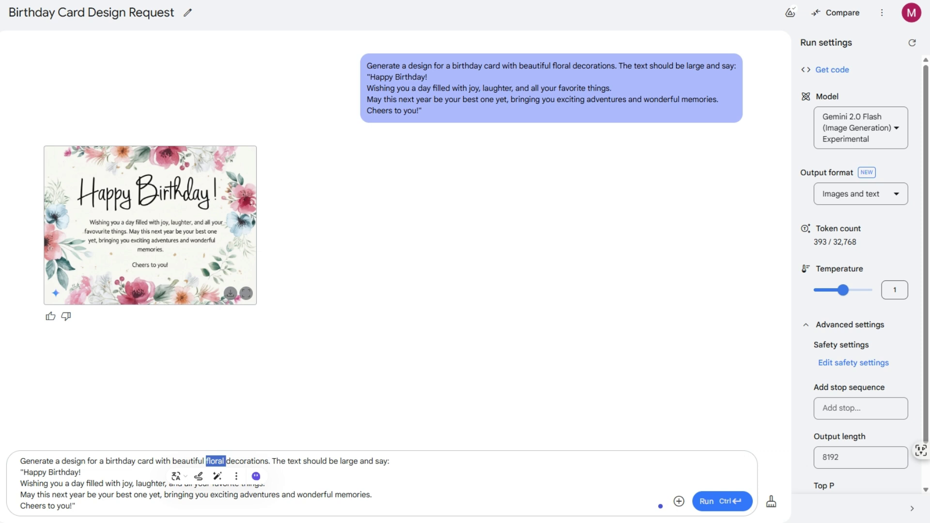
pyautogui.write('ballons')
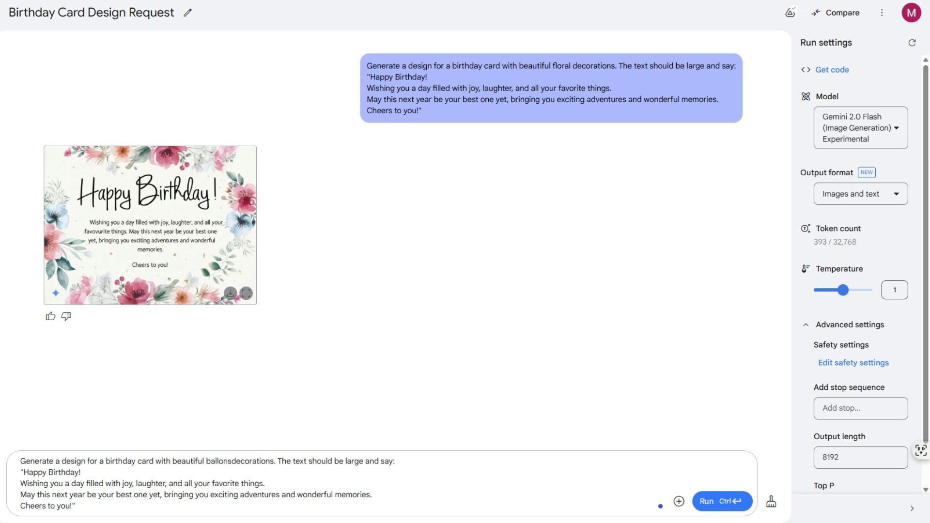
pyautogui.press('BackSpace')
pyautogui.press('BackSpace')
pyautogui.write('ons')
pyautogui.press('Left')
pyautogui.write('and stars')
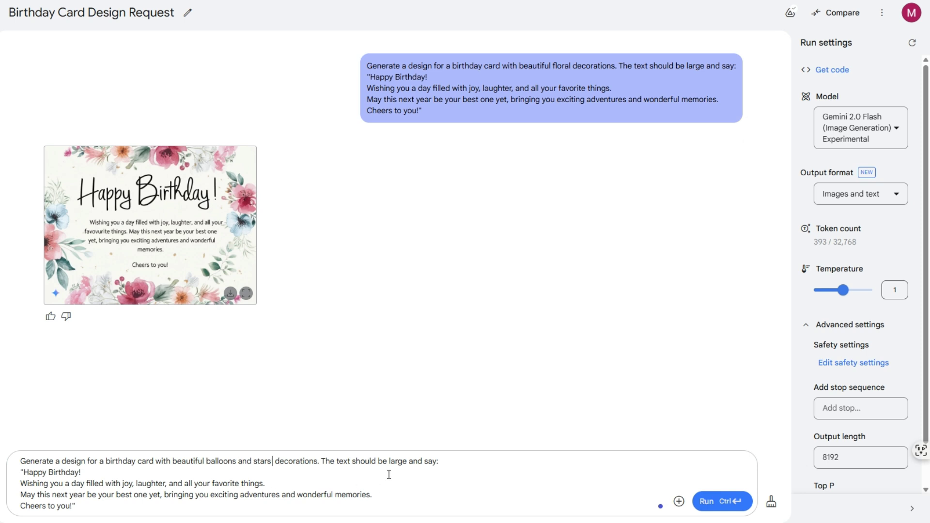
# Step: Add the recipient's first name to the birthday greeting and "with aspect ratio 1:1" after "birthday card", and run the prompt
pyautogui.click(84, 477)
pyautogui.write('to Ahmed')
pyautogui.click(155, 462)
pyautogui.write('with a')
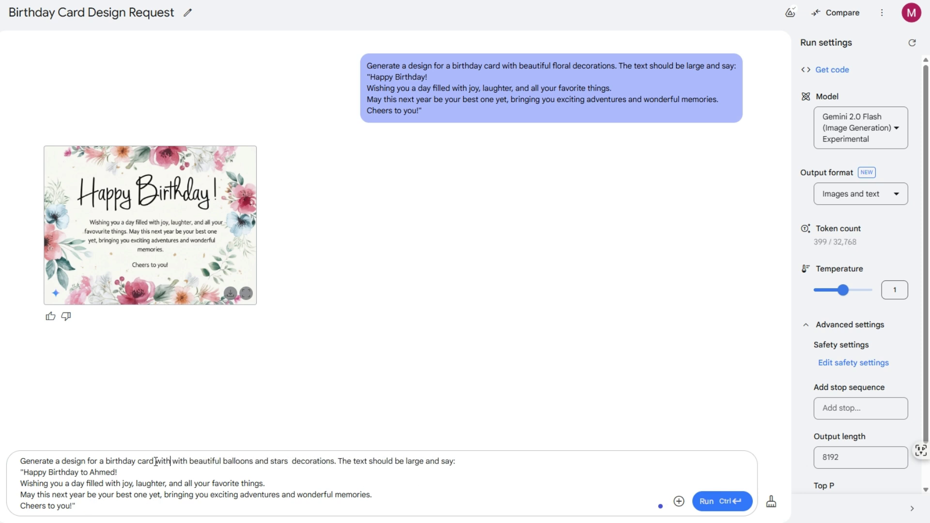
pyautogui.write('spect r')
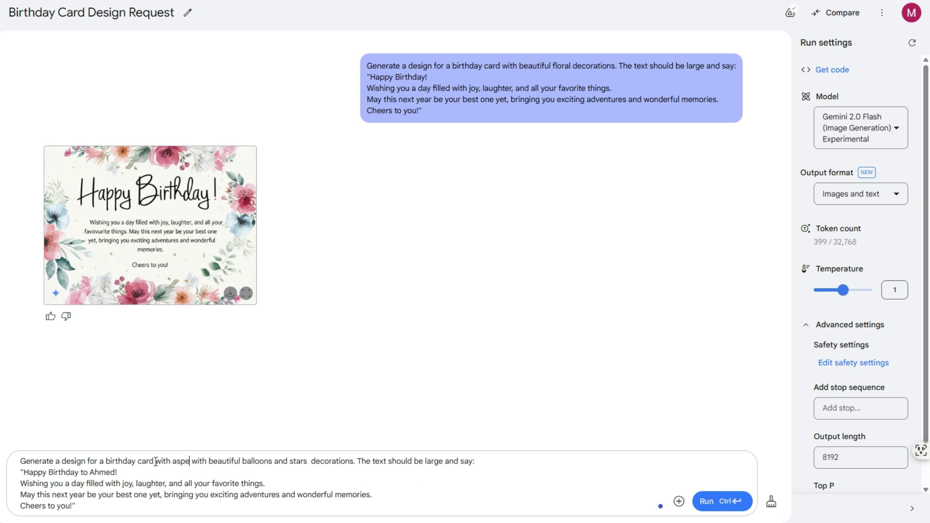
pyautogui.write('at')
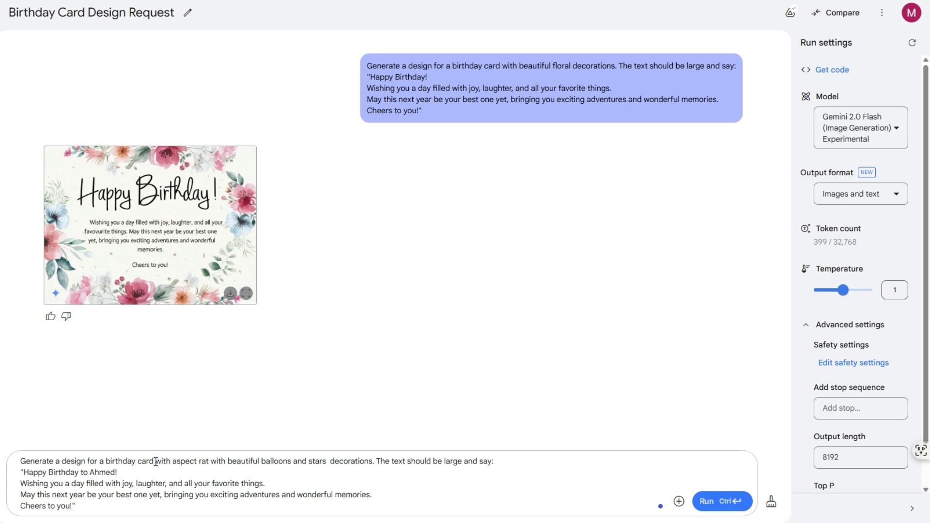
pyautogui.write('io 1')
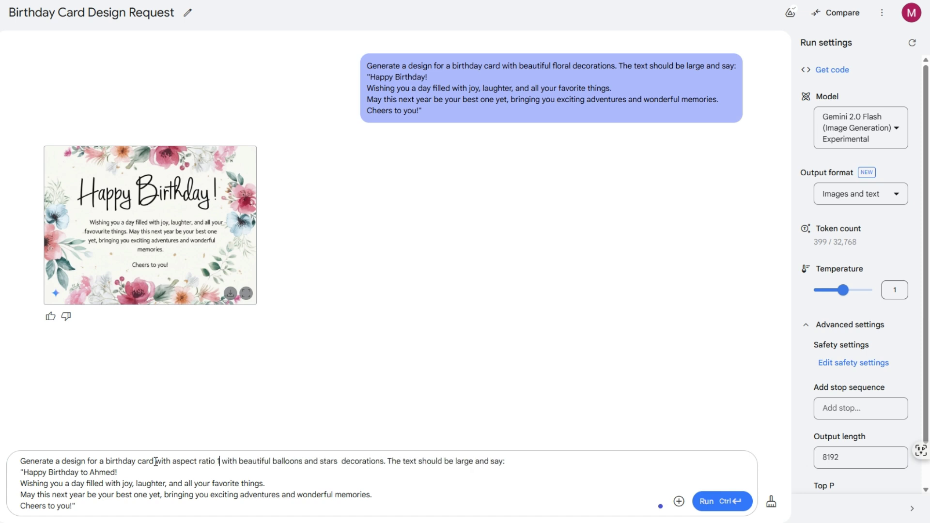
pyautogui.write(':1')
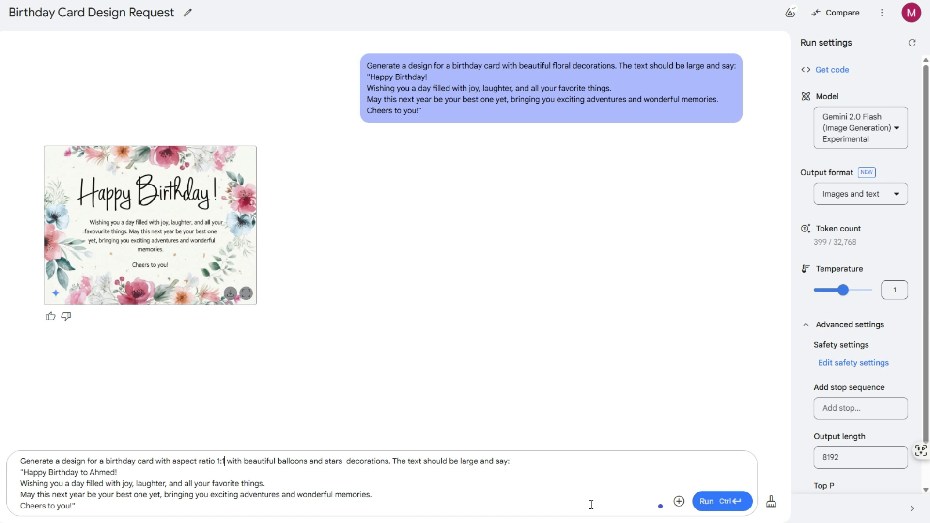
pyautogui.click(712, 502)
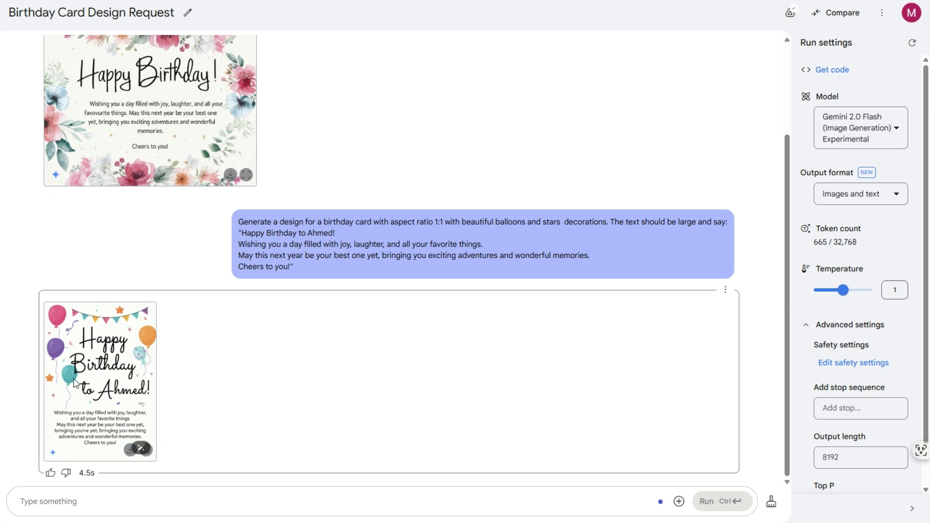
# Step: Run a follow-up prompt asking to change the balloon birthday card's aspect ratio to 1:1
pyautogui.click(97, 501)
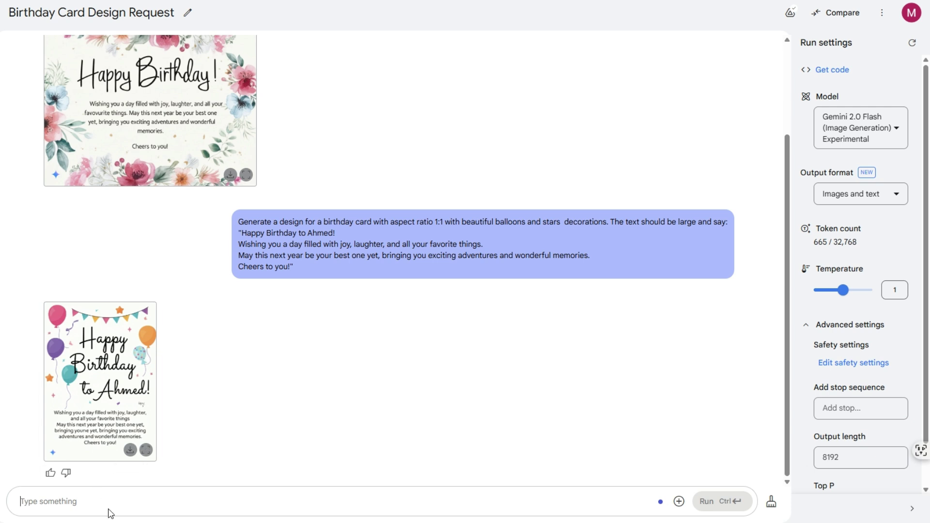
pyautogui.write('q')
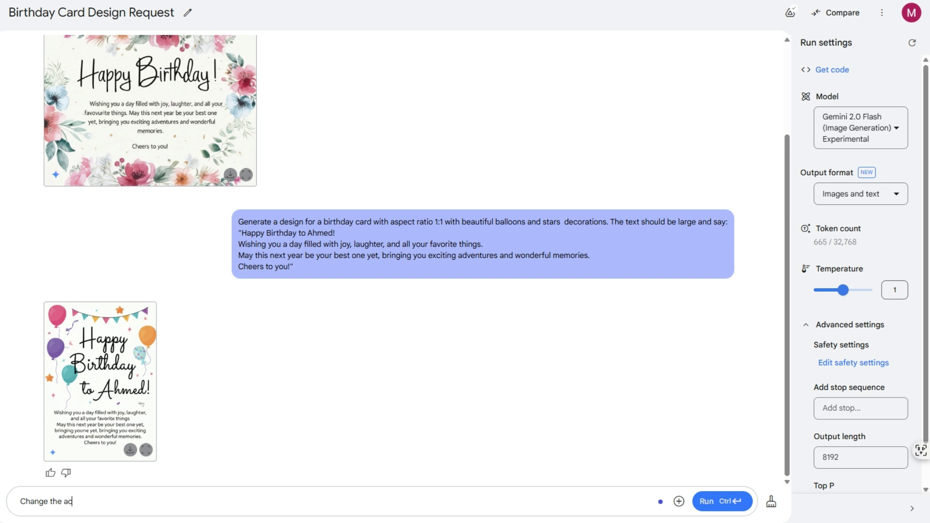
pyautogui.write('t ratio to')
pyautogui.write(':1')
pyautogui.click(74, 499)
pyautogui.press('BackSpace')
pyautogui.write('s')
pyautogui.hotkey('ctrl', 'Return')
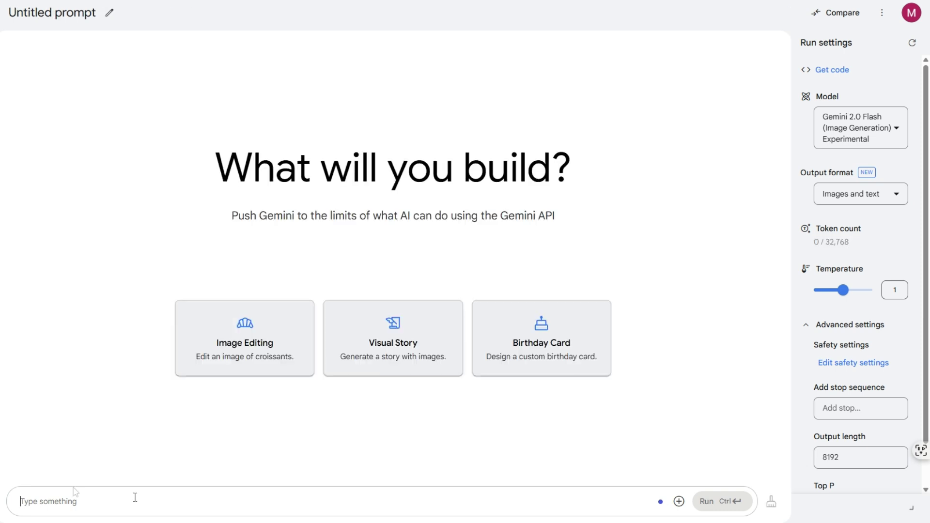
# Step: Run the new prompt Design a post for fb talks about the "AI Weekly News", make it colorful with warm colors
pyautogui.write('Create a post for fb talks about the "AI Weekly News"')
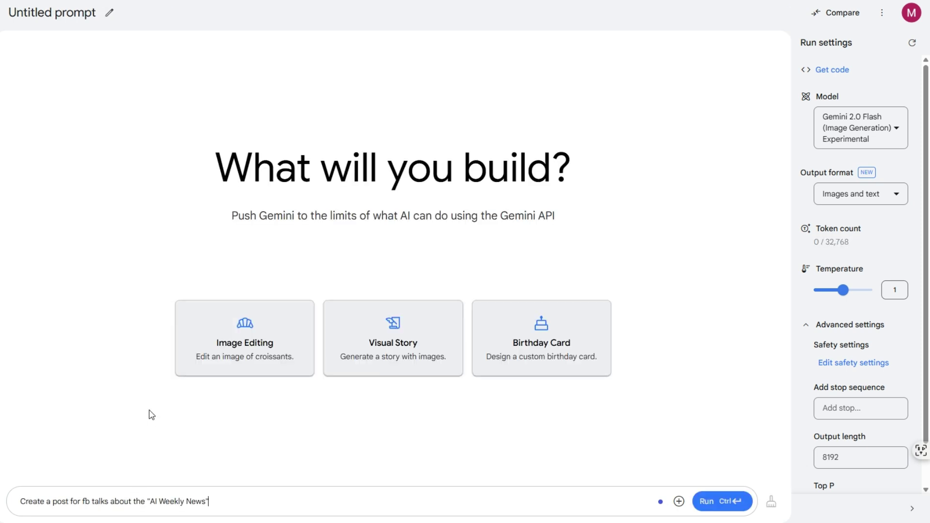
pyautogui.doubleClick(31, 502)
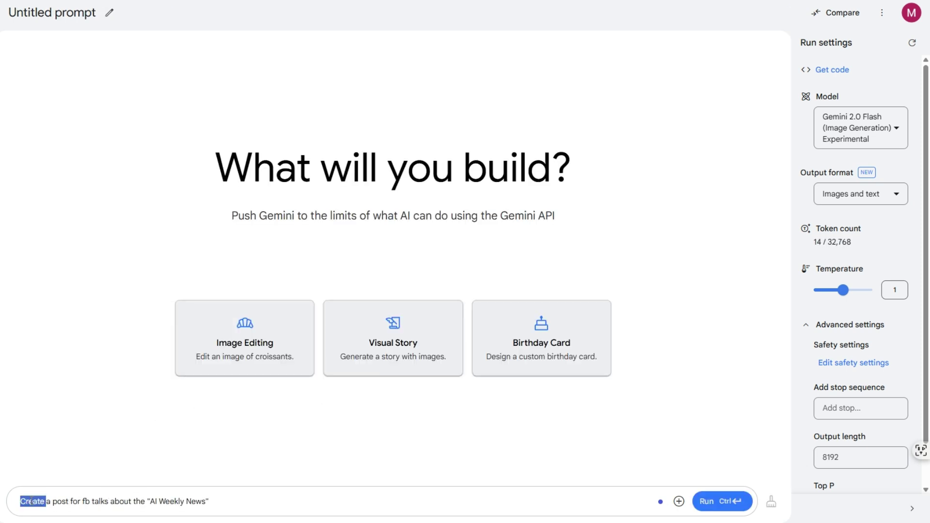
pyautogui.write('Desig')
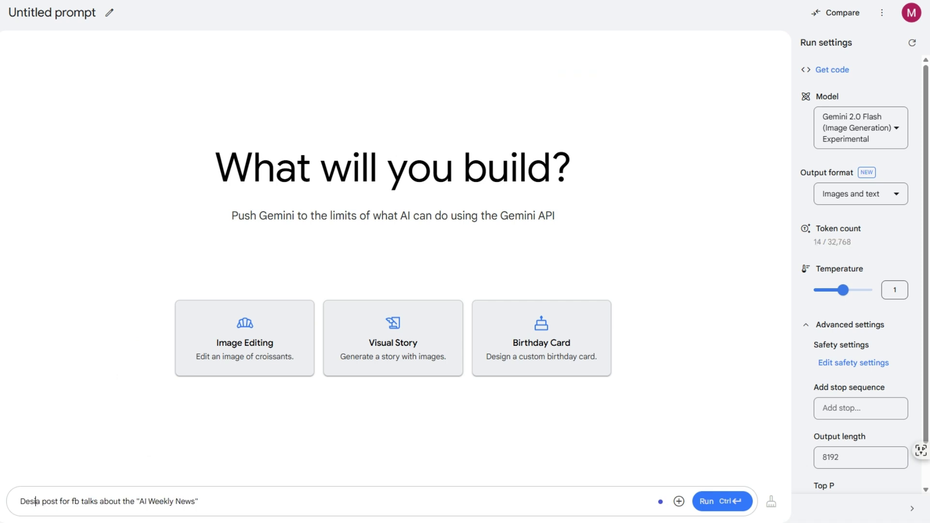
pyautogui.write('n')
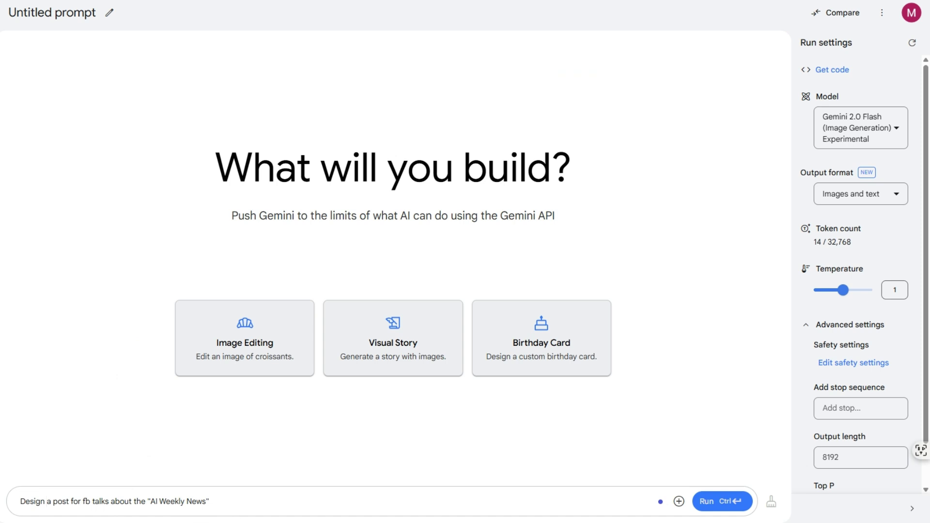
pyautogui.click(218, 503)
pyautogui.write(', make it colorful with wa')
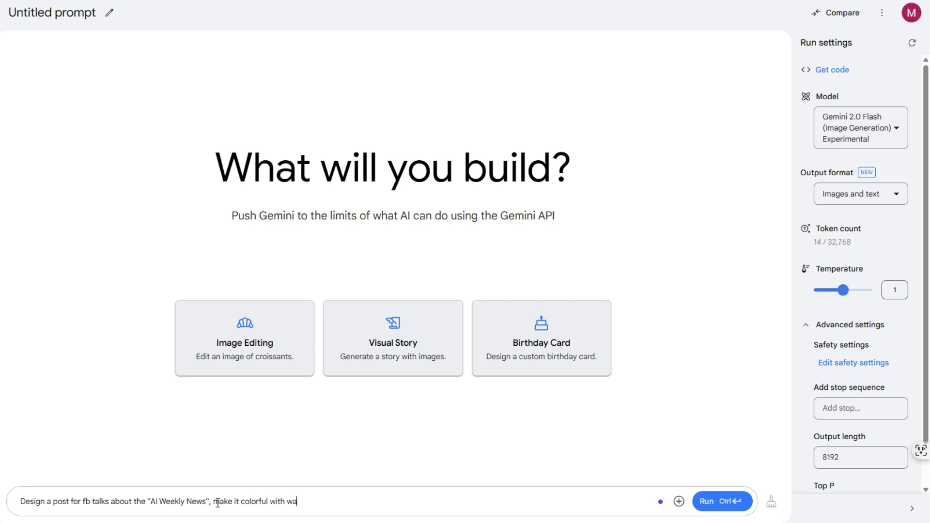
pyautogui.write('rm colors')
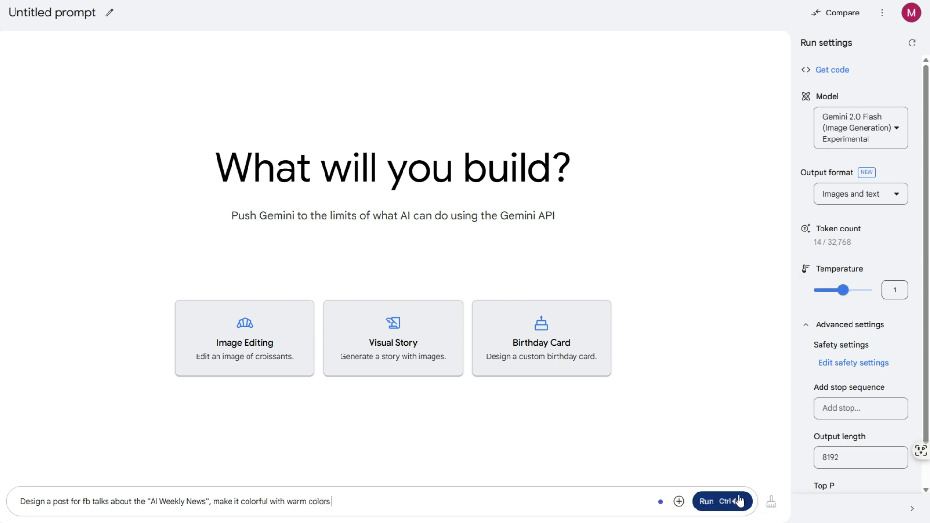
pyautogui.click(721, 501)
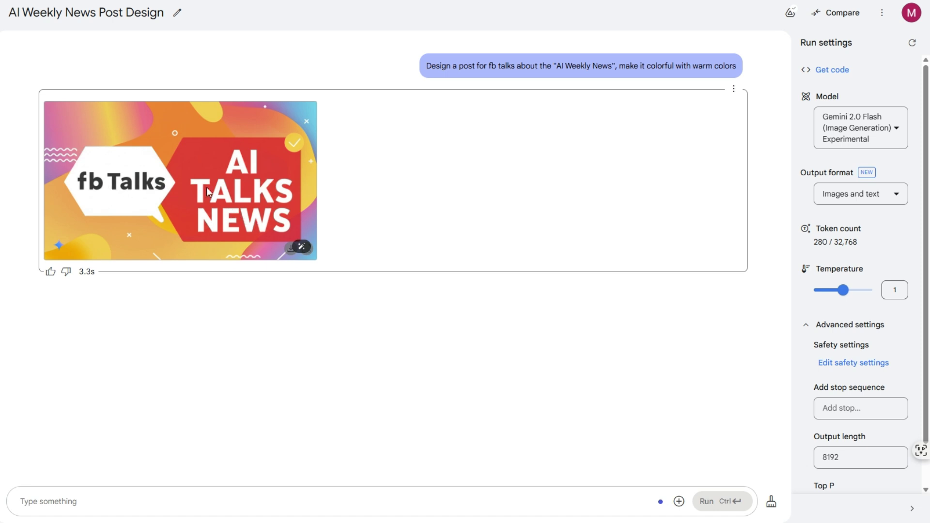
# Step: Run the follow-up prompt Change the text to "AI Talks News" on the generated post design
pyautogui.write('Change t')
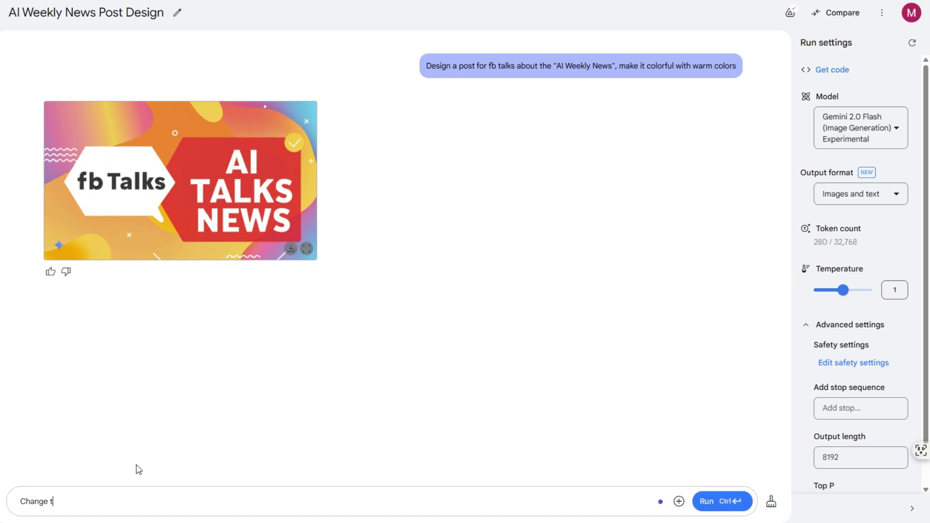
pyautogui.write('he text to "AI Talks News"')
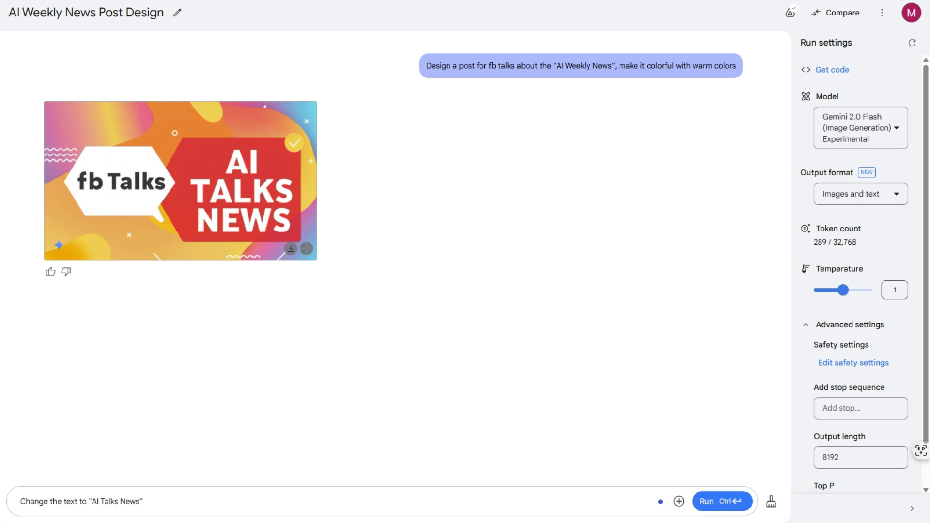
pyautogui.click(720, 506)
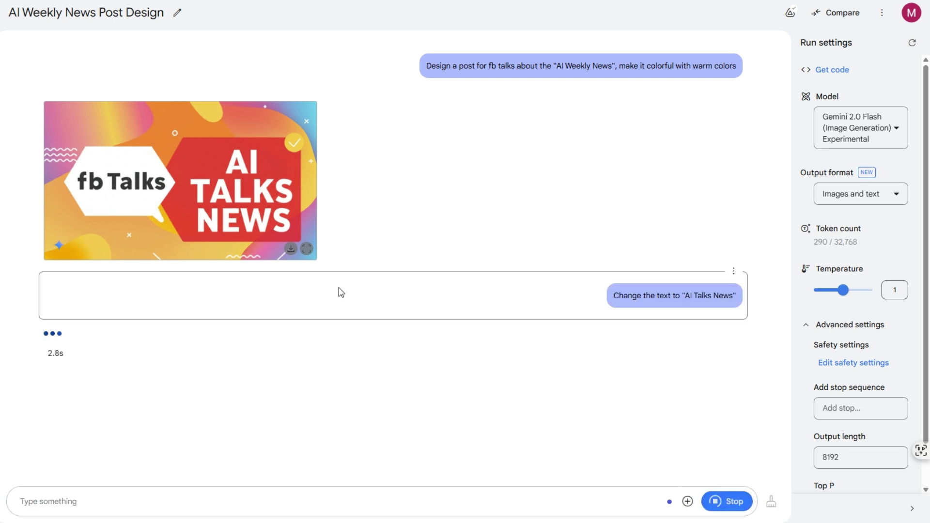